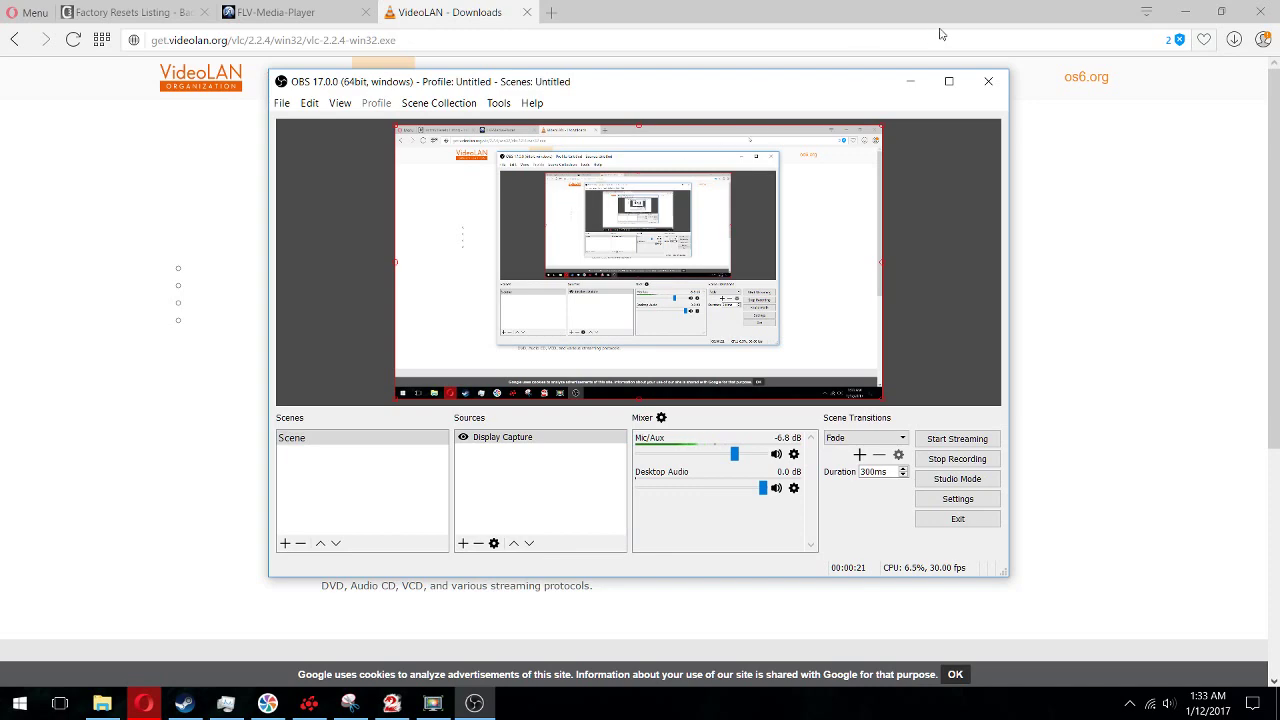
Close the VideoLAN and FLV-Media-Player tabs, and minimize all open windows to clear the desktop
{"action": "middle_click", "coordinate": [385, 12]}
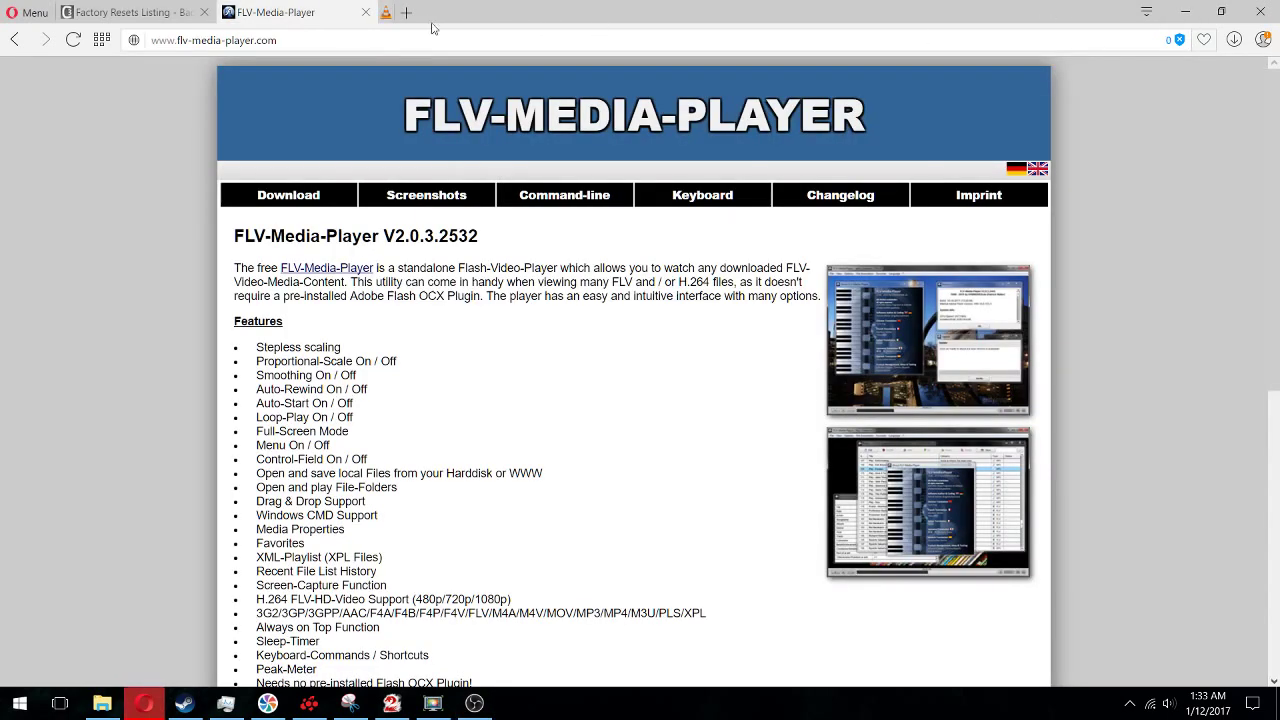
{"action": "middle_click", "coordinate": [385, 12]}
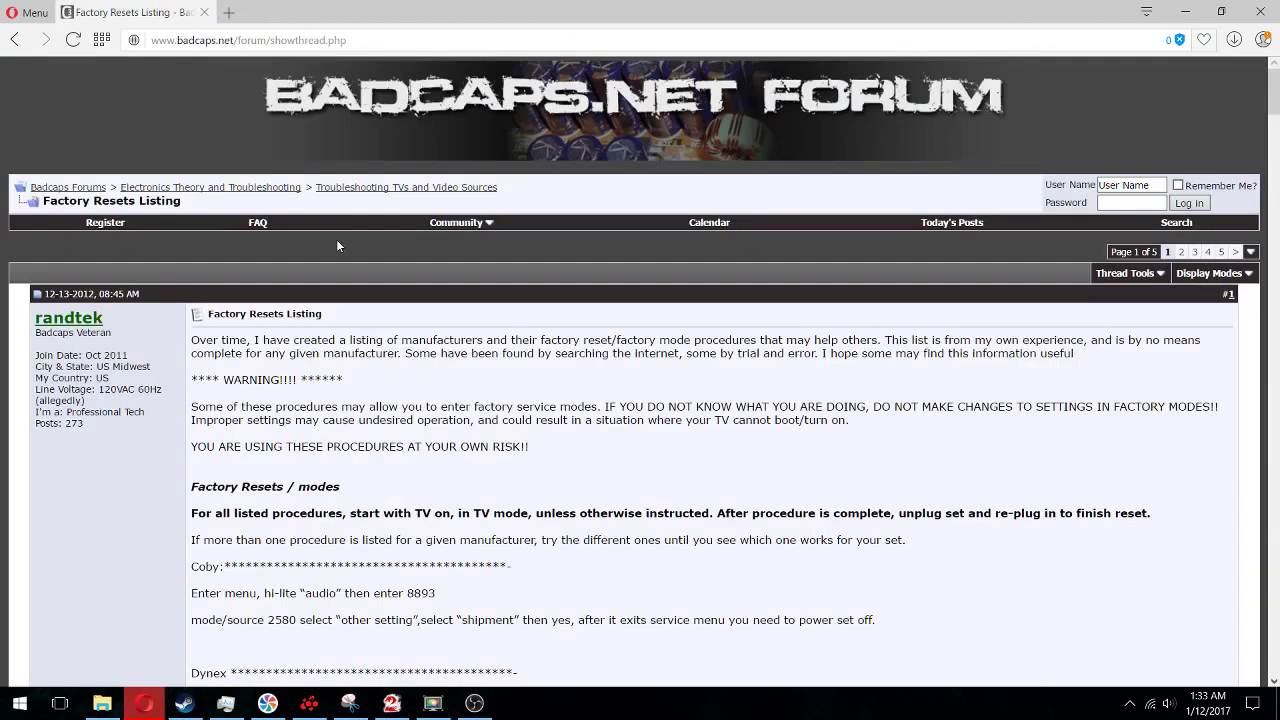
{"action": "left_click", "coordinate": [1185, 11]}
{"action": "left_click", "coordinate": [910, 81]}
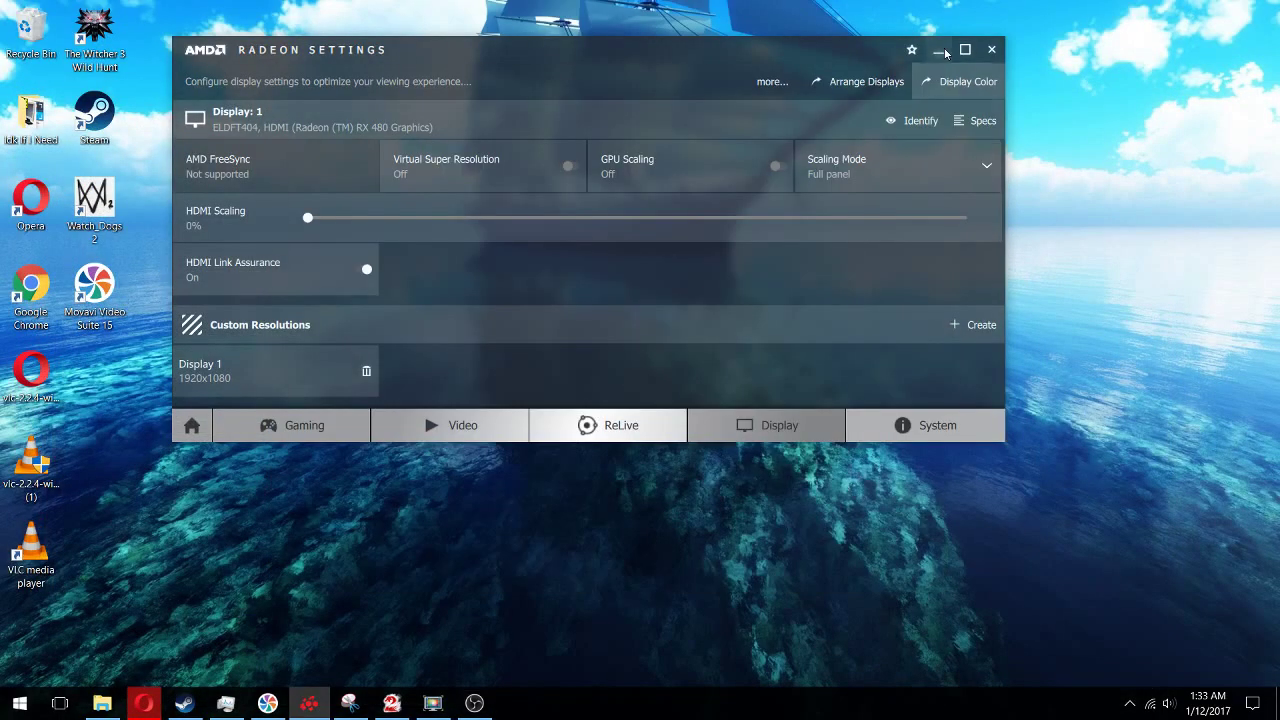
{"action": "left_click", "coordinate": [938, 49]}
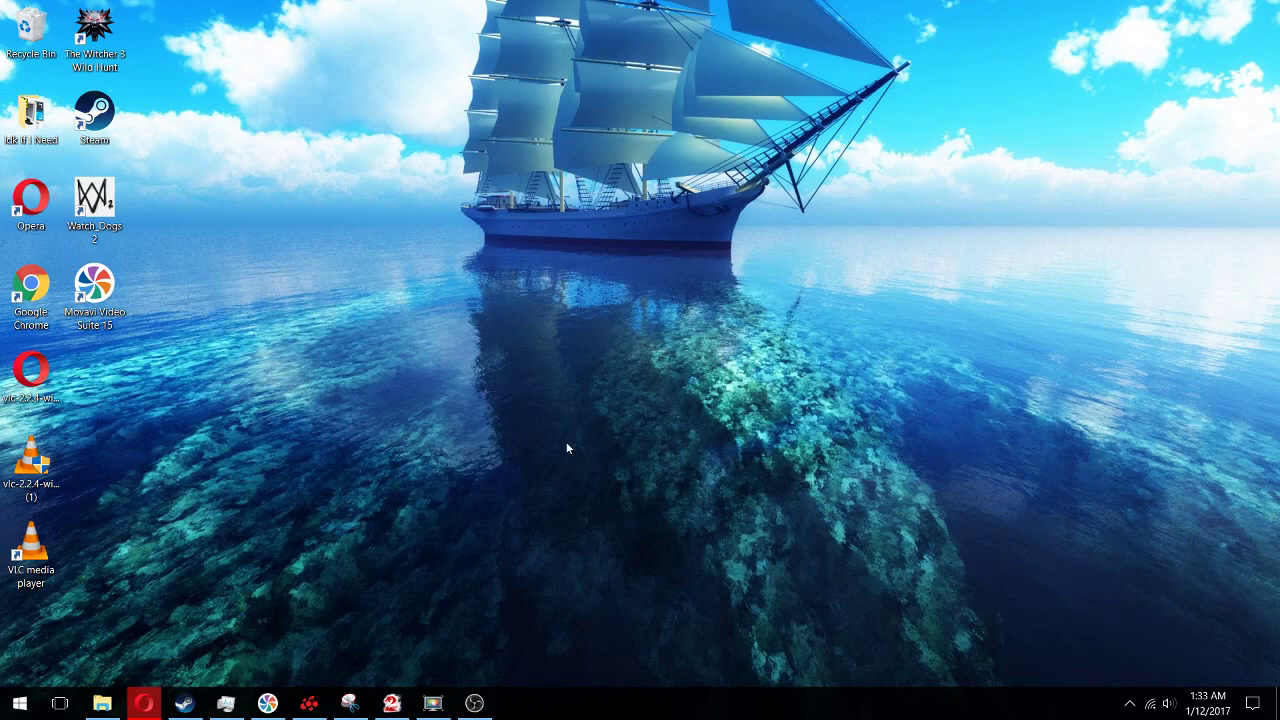
Set HDMI Scaling to 5% for Display 1 in Radeon Settings, then bring up and minimize OBS
{"action": "left_click", "coordinate": [309, 703]}
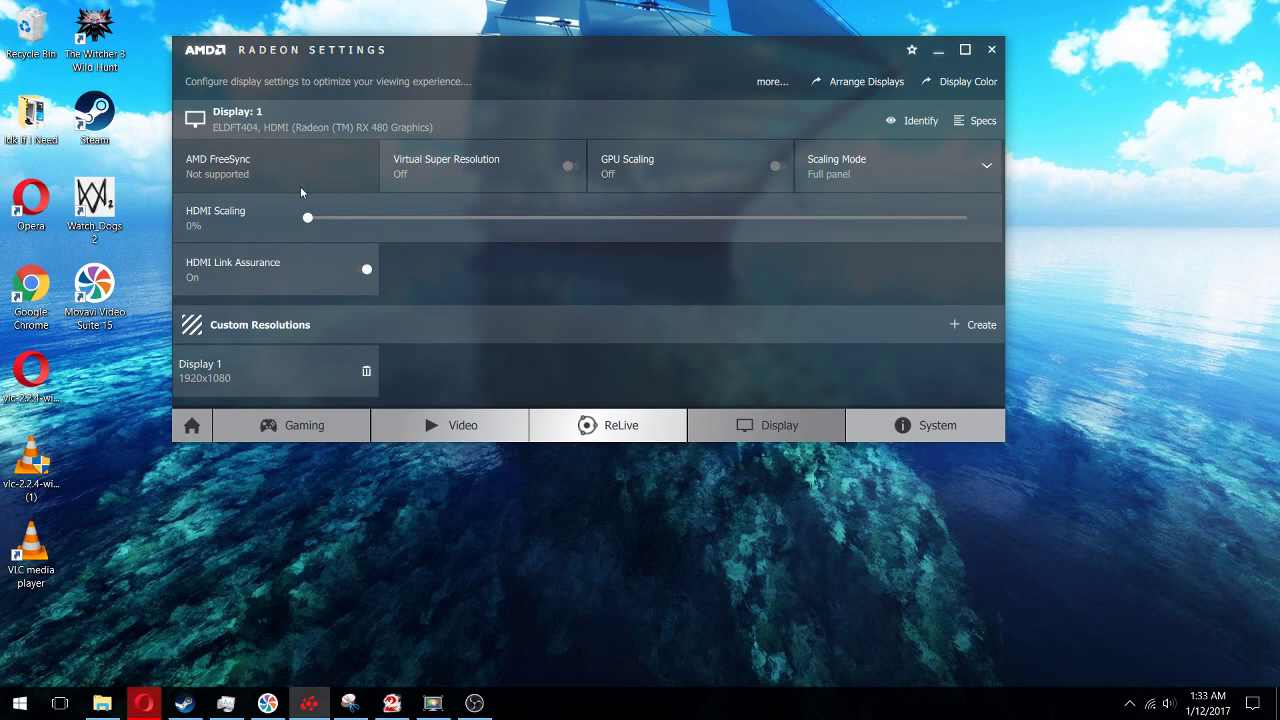
{"action": "left_click_drag", "start_coordinate": [310, 229], "coordinate": [541, 244]}
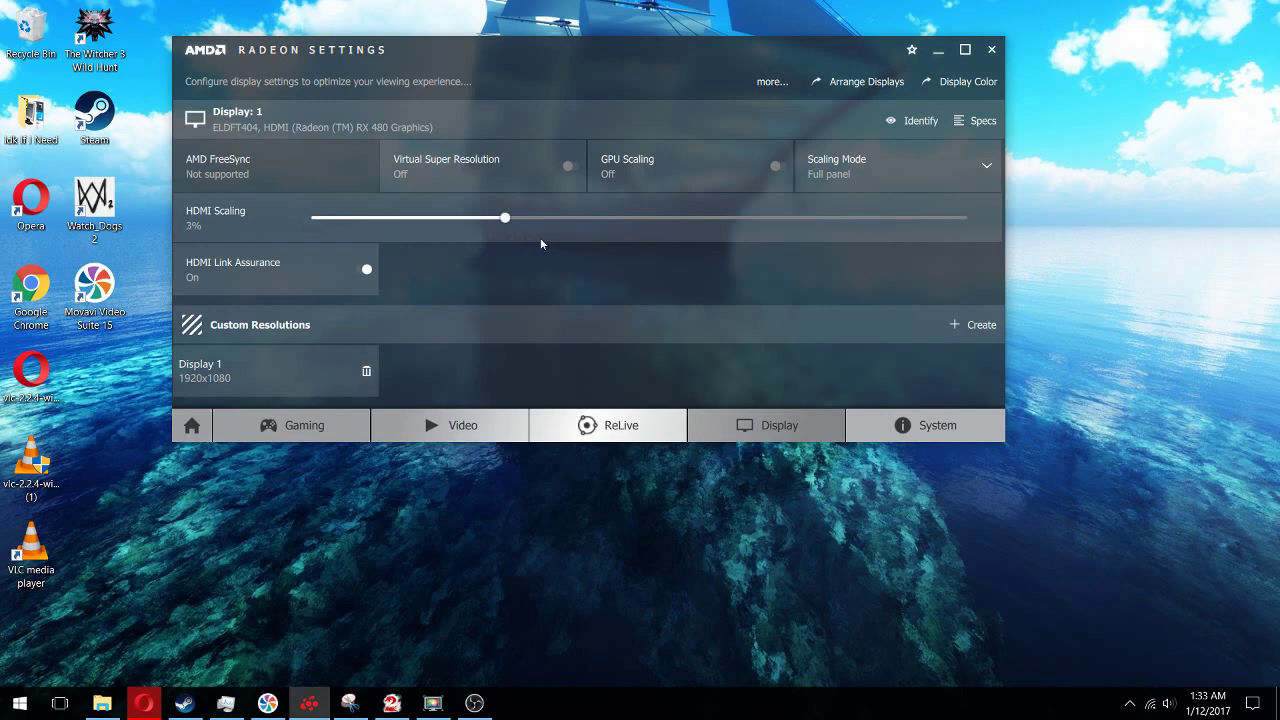
{"action": "mouse_move", "coordinate": [614, 224]}
{"action": "left_mouse_down"}
{"action": "mouse_move", "coordinate": [588, 228]}
{"action": "mouse_move", "coordinate": [617, 221]}
{"action": "left_mouse_up"}
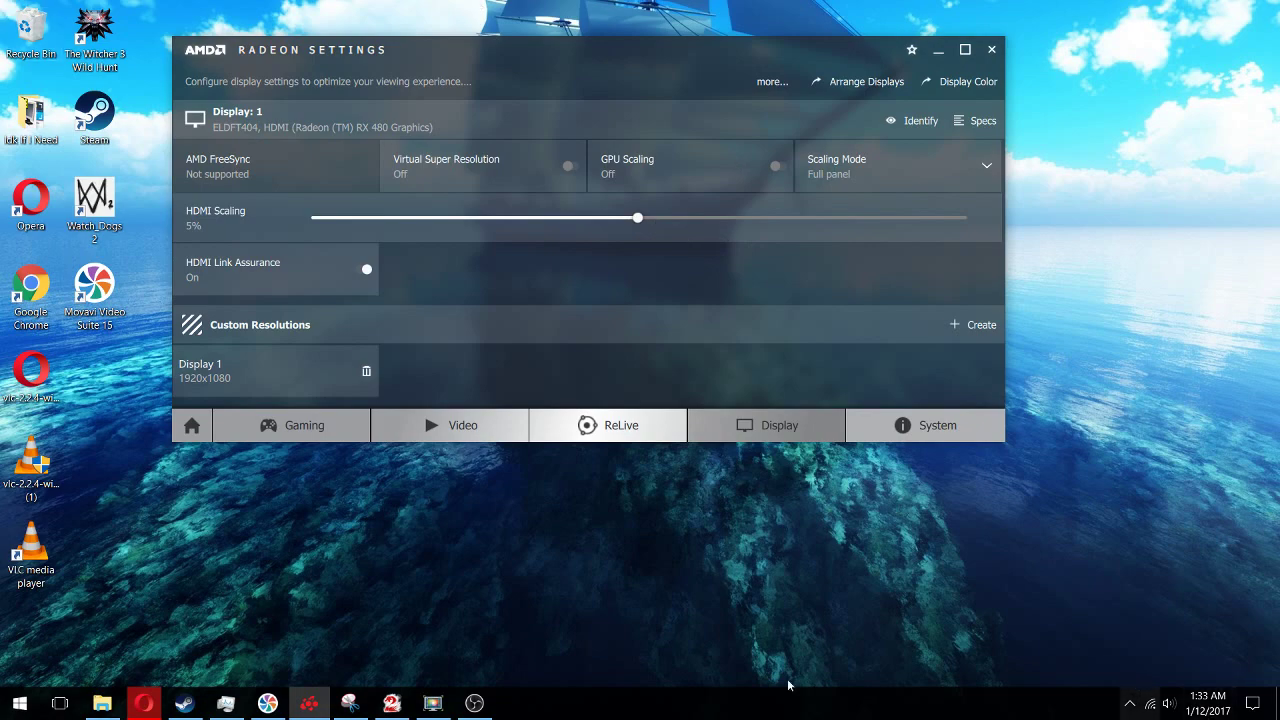
{"action": "left_click", "coordinate": [476, 704]}
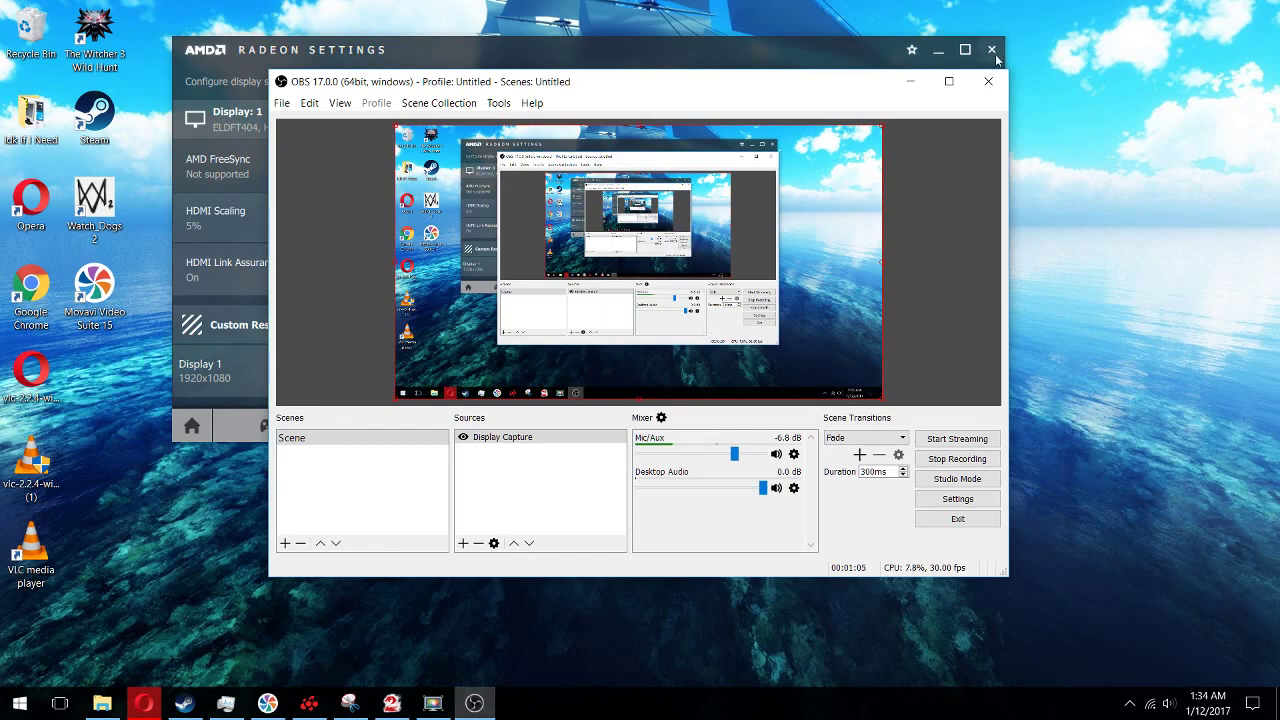
{"action": "left_click", "coordinate": [910, 81]}
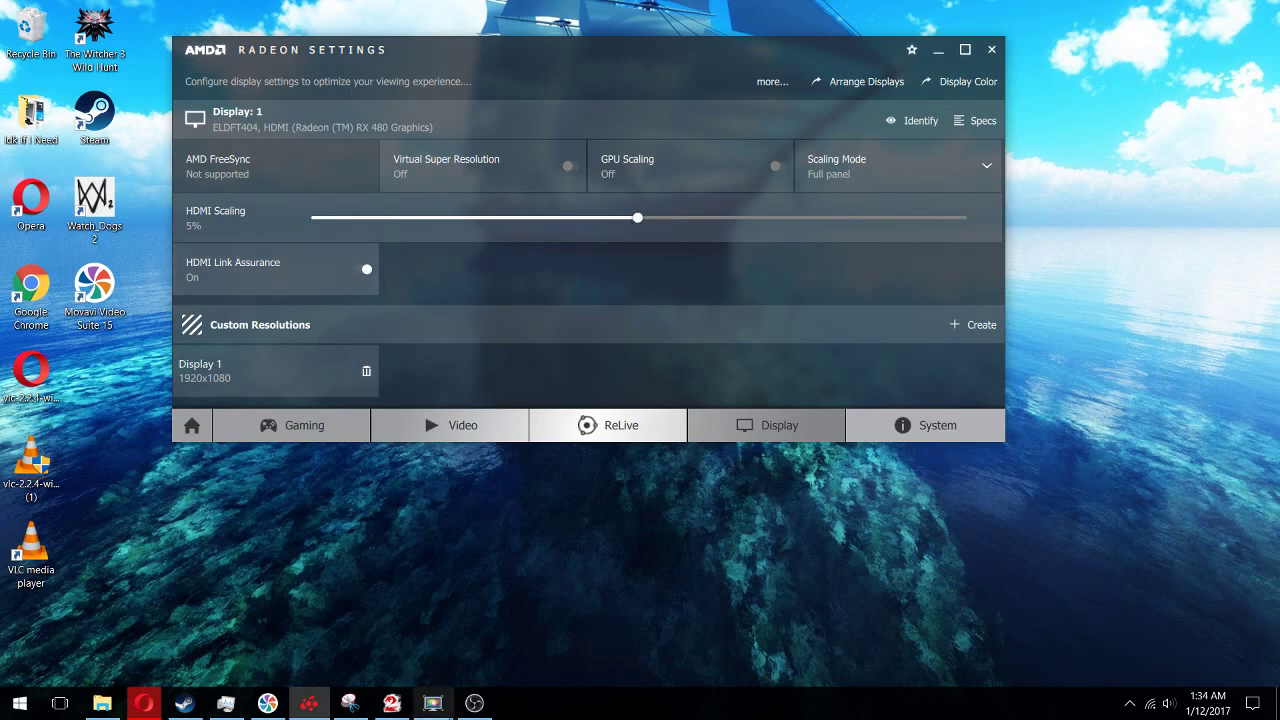
Switch to Guild Wars 2, turn off Vertical Sync and move the Options panel aside to check the frame rate while moving
{"action": "left_click", "coordinate": [391, 703]}
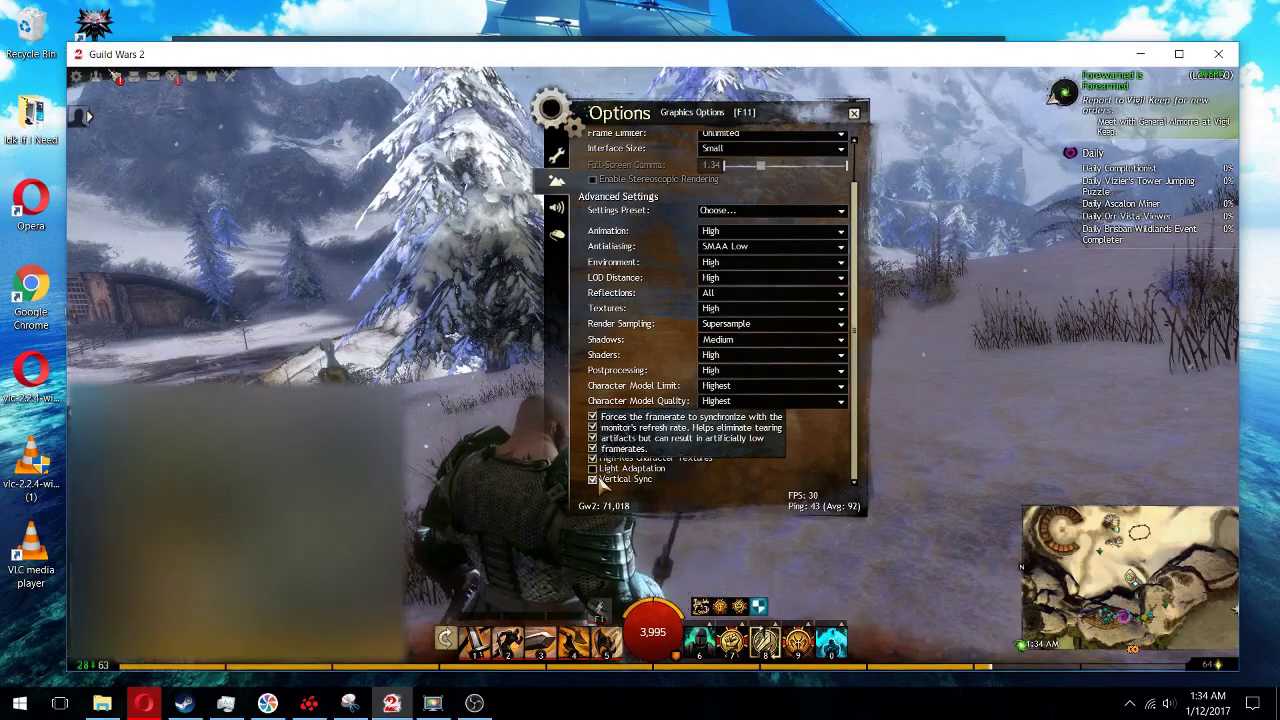
{"action": "left_click", "coordinate": [603, 482]}
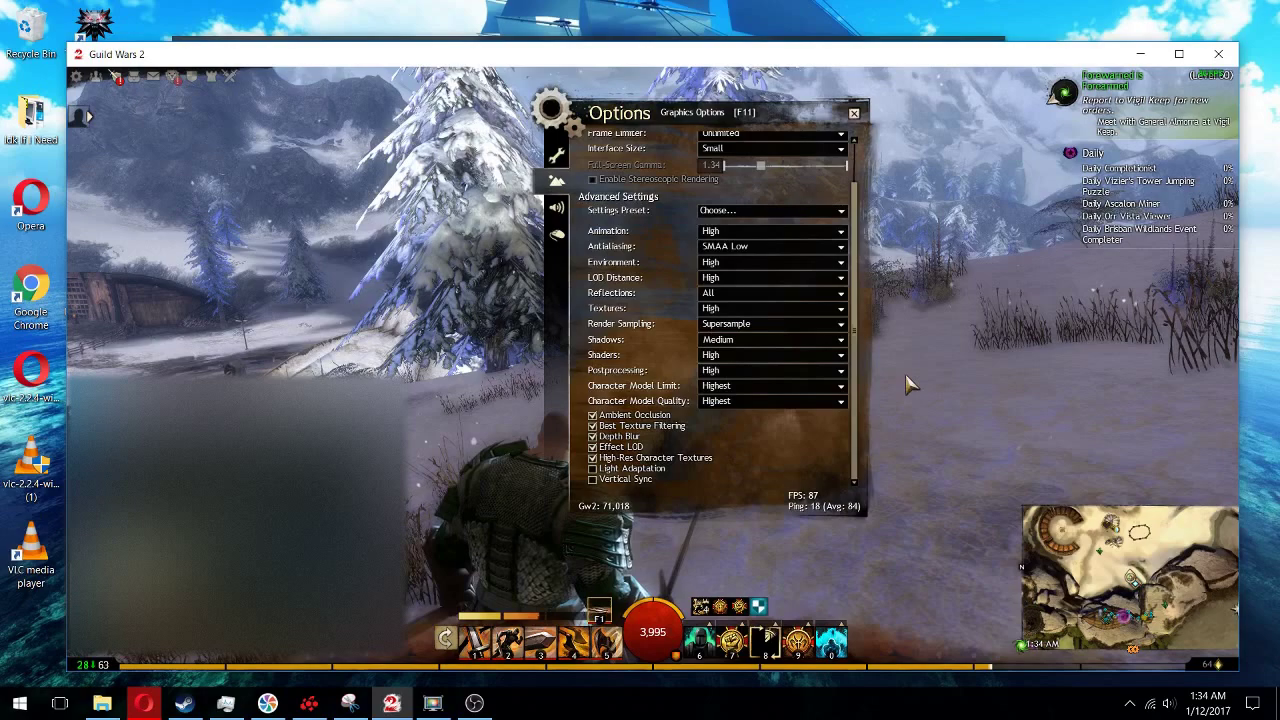
{"action": "left_click_drag", "start_coordinate": [740, 112], "coordinate": [944, 91]}
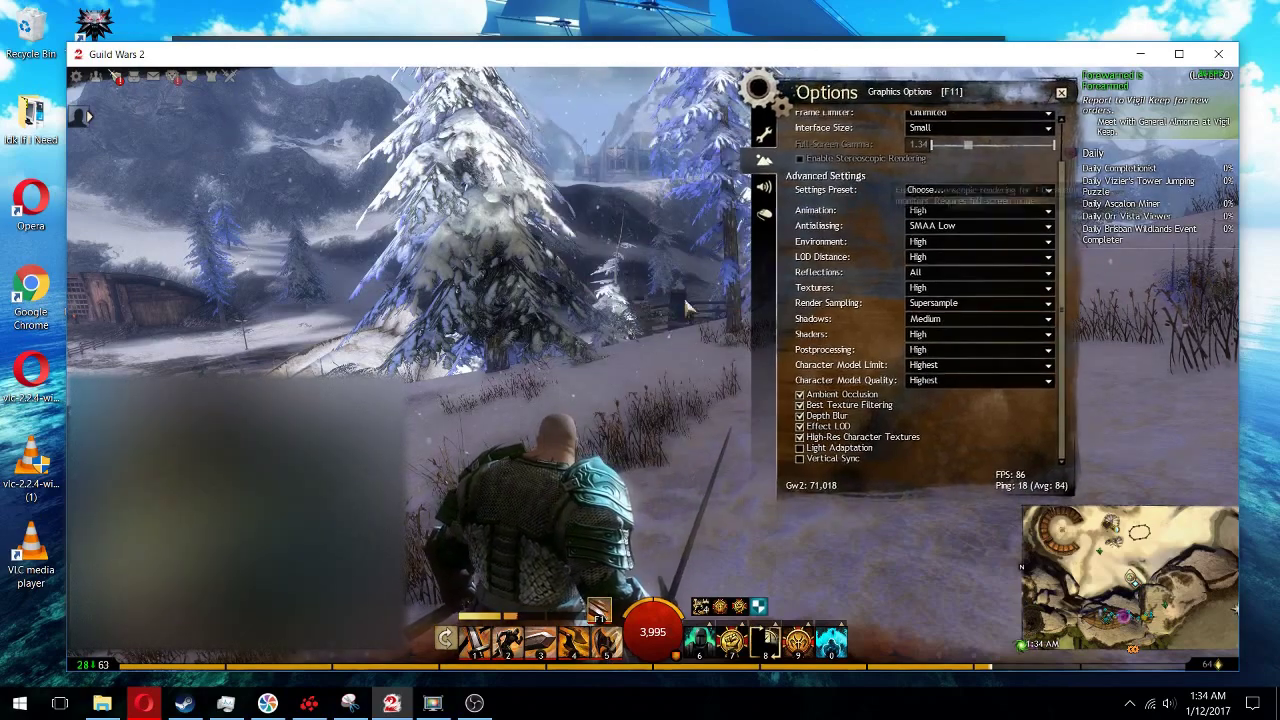
{"action": "left_click_drag", "start_coordinate": [688, 310], "coordinate": [300, 310]}
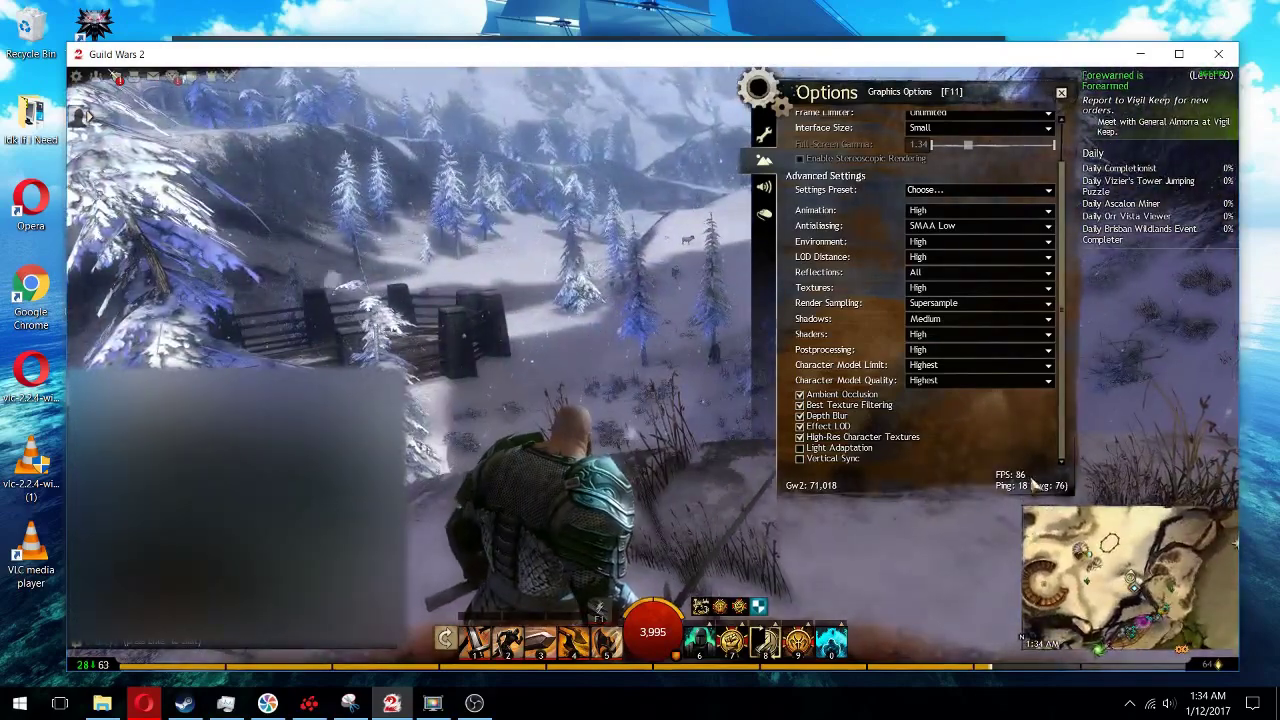
{"action": "key", "text": "w"}
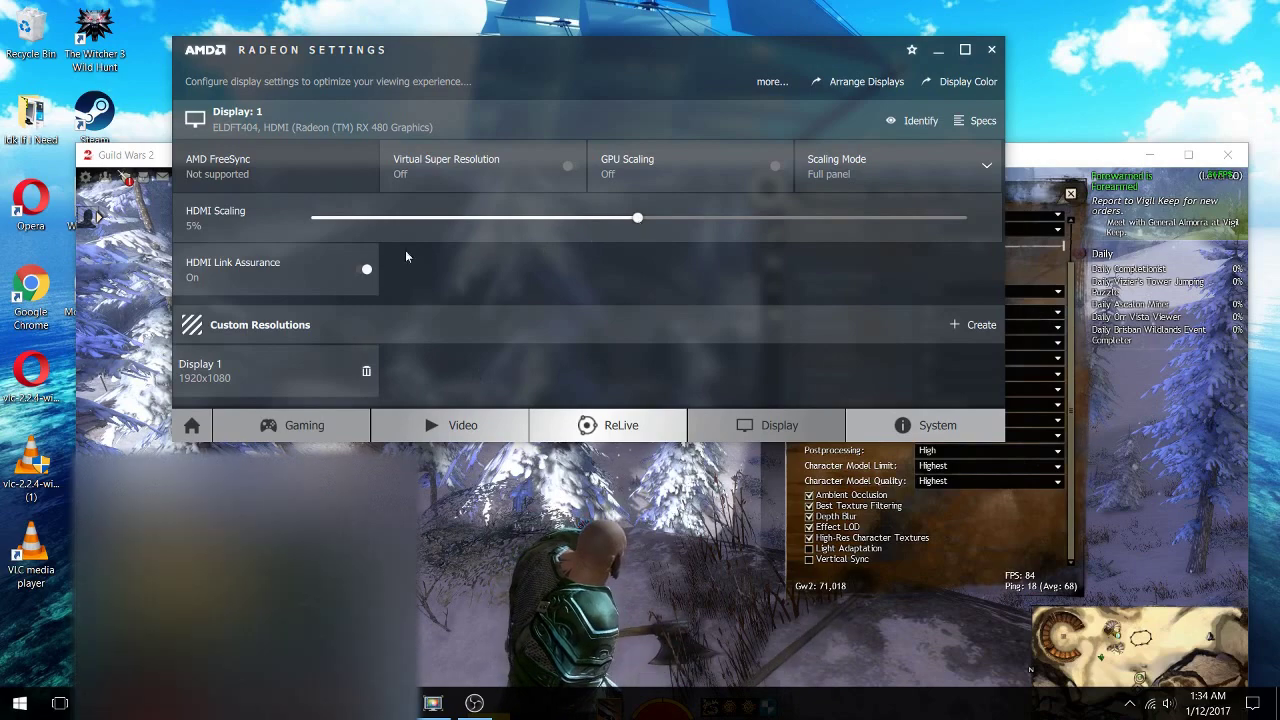
Set HDMI Scaling to 0% in Radeon Settings and minimize the window
{"action": "left_click", "coordinate": [308, 217]}
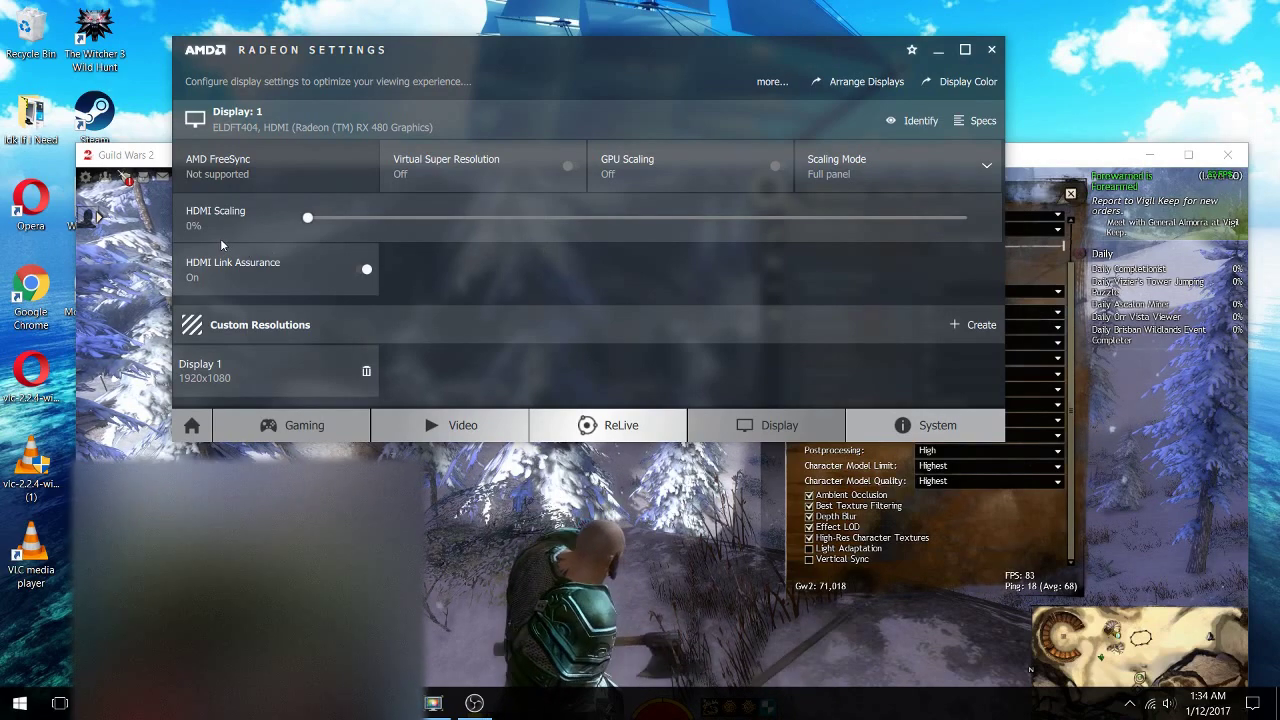
{"action": "left_click", "coordinate": [938, 50]}
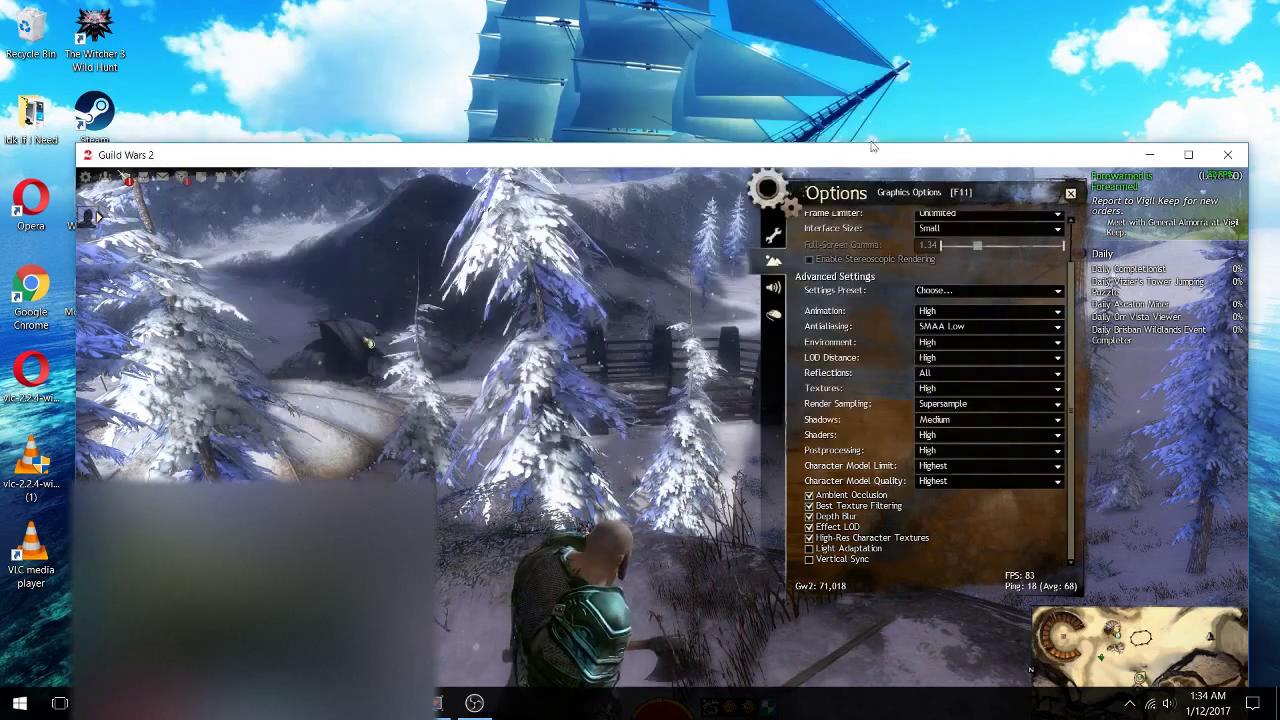
Move the Guild Wars 2 window higher, enable Vertical Sync in its graphics options, and minimize the game
{"action": "left_click_drag", "start_coordinate": [872, 147], "coordinate": [842, 54]}
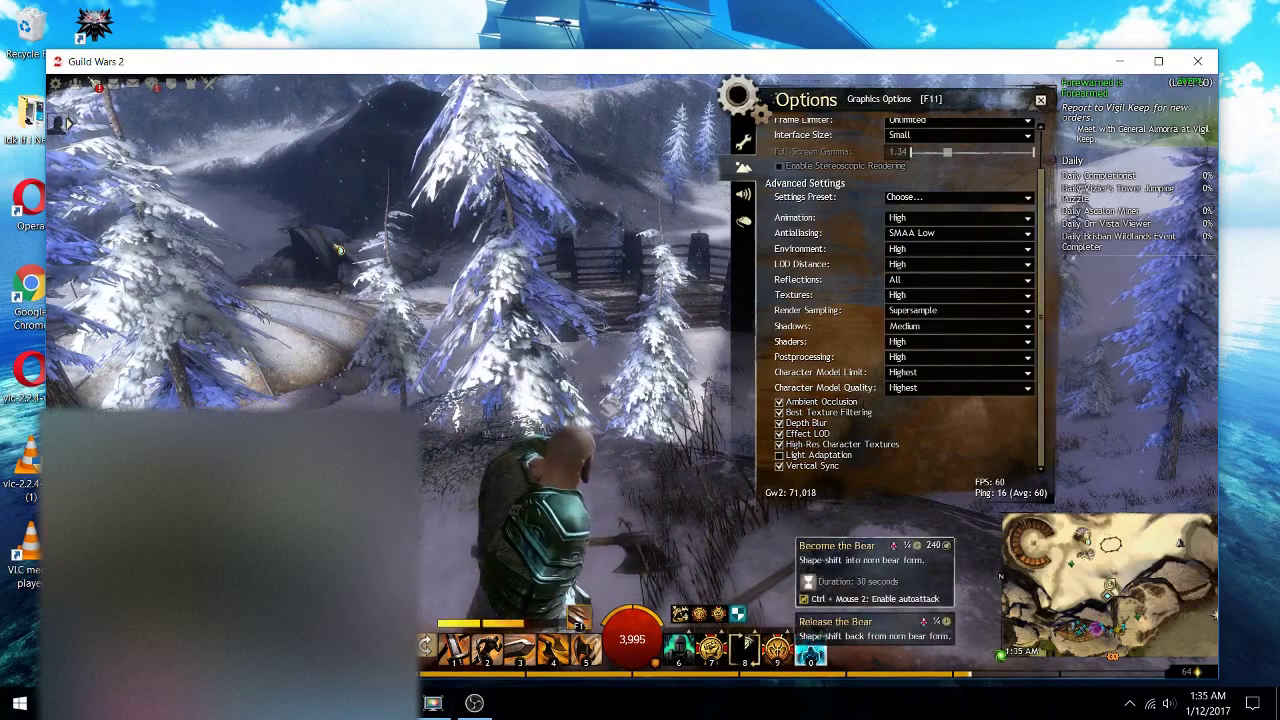
{"action": "mouse_move", "coordinate": [478, 706]}
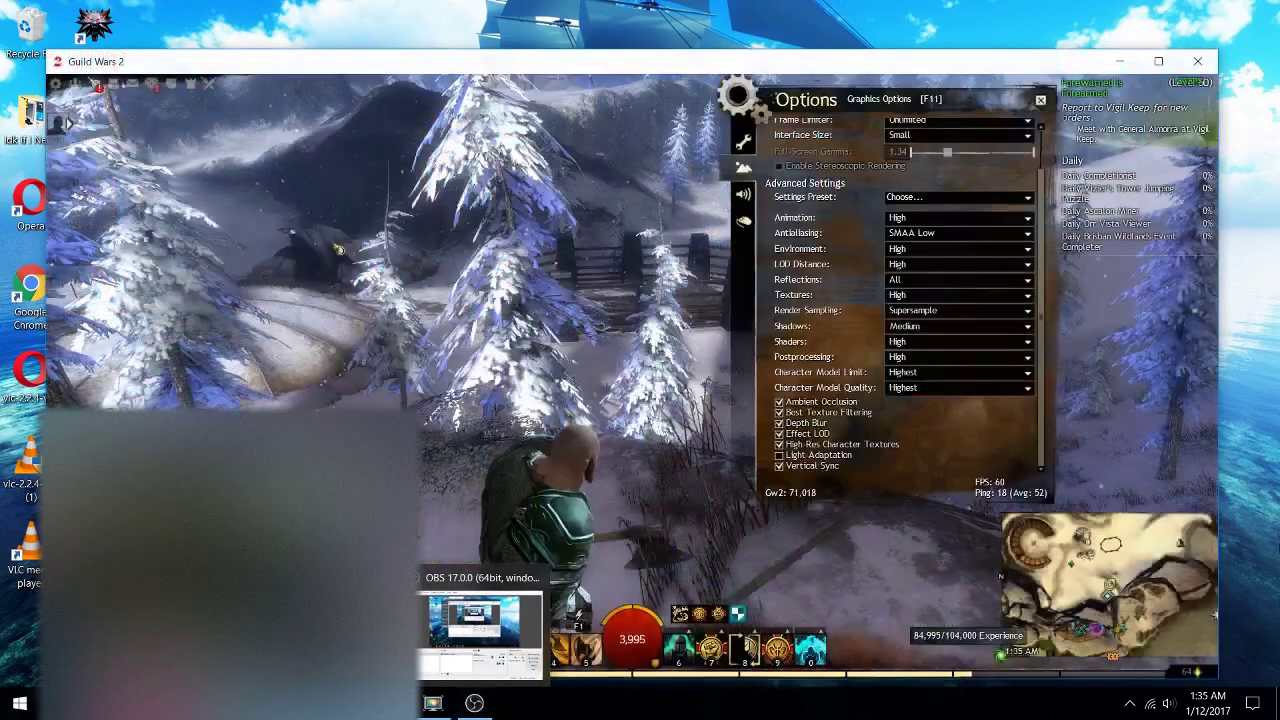
{"action": "left_click", "coordinate": [432, 703]}
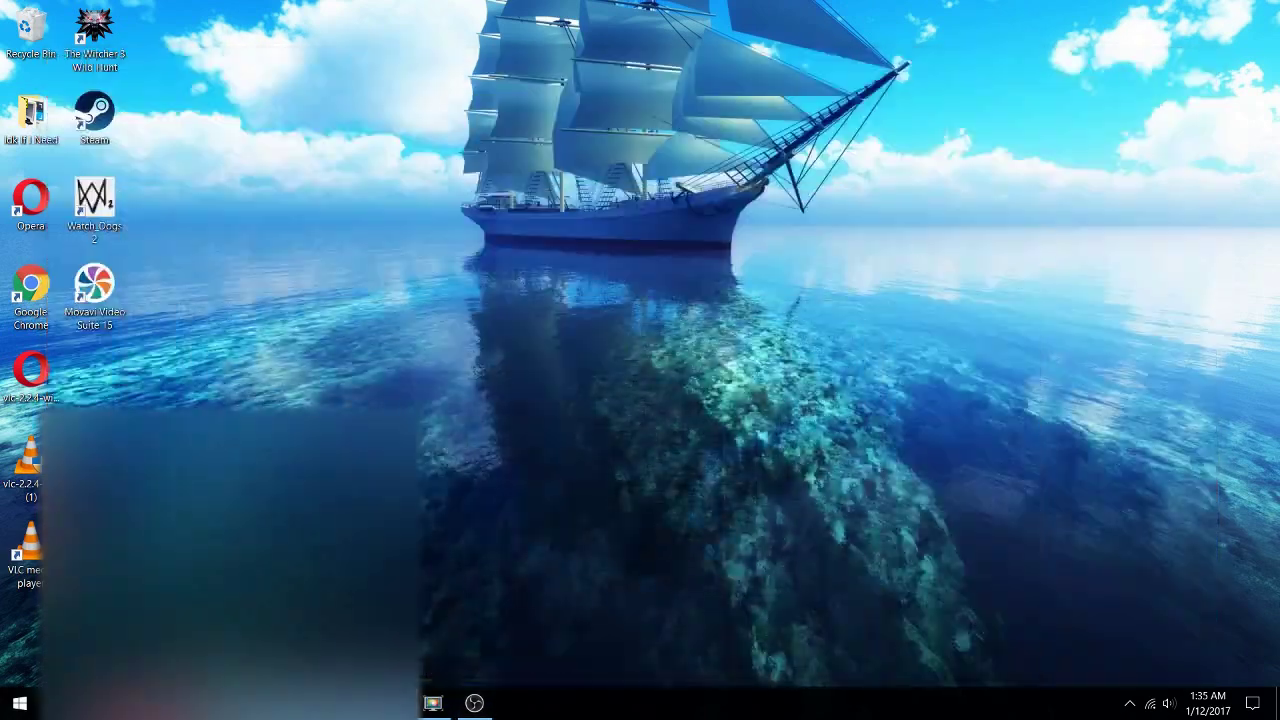
{"action": "left_click", "coordinate": [432, 703]}
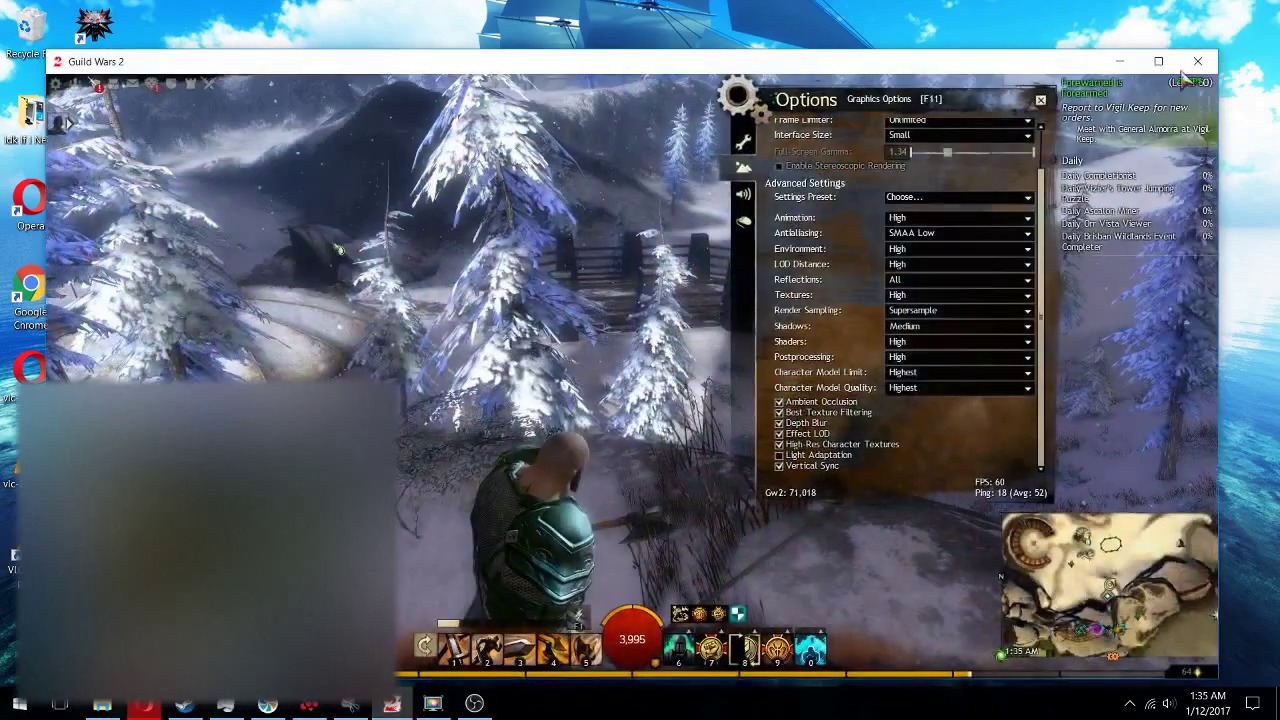
{"action": "left_click", "coordinate": [432, 703]}
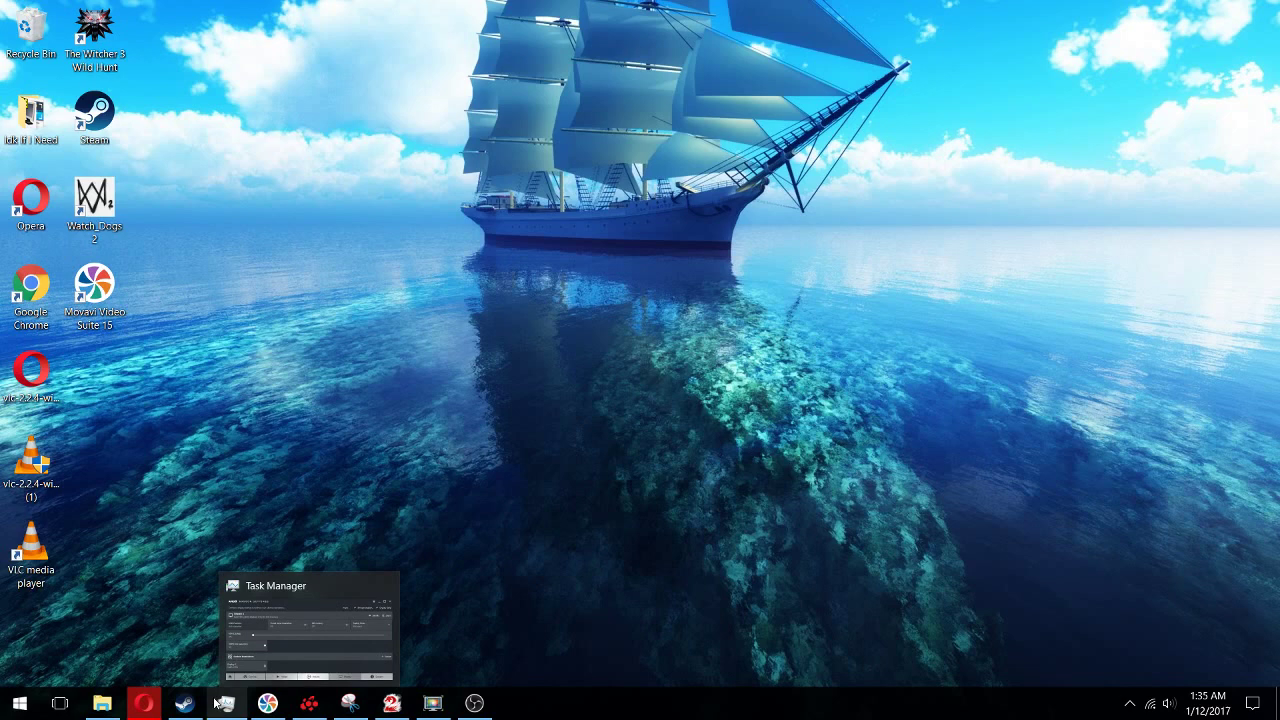
Switch to Opera and review the Factory Resets / modes section of the Badcaps forum thread
{"action": "mouse_move", "coordinate": [160, 705]}
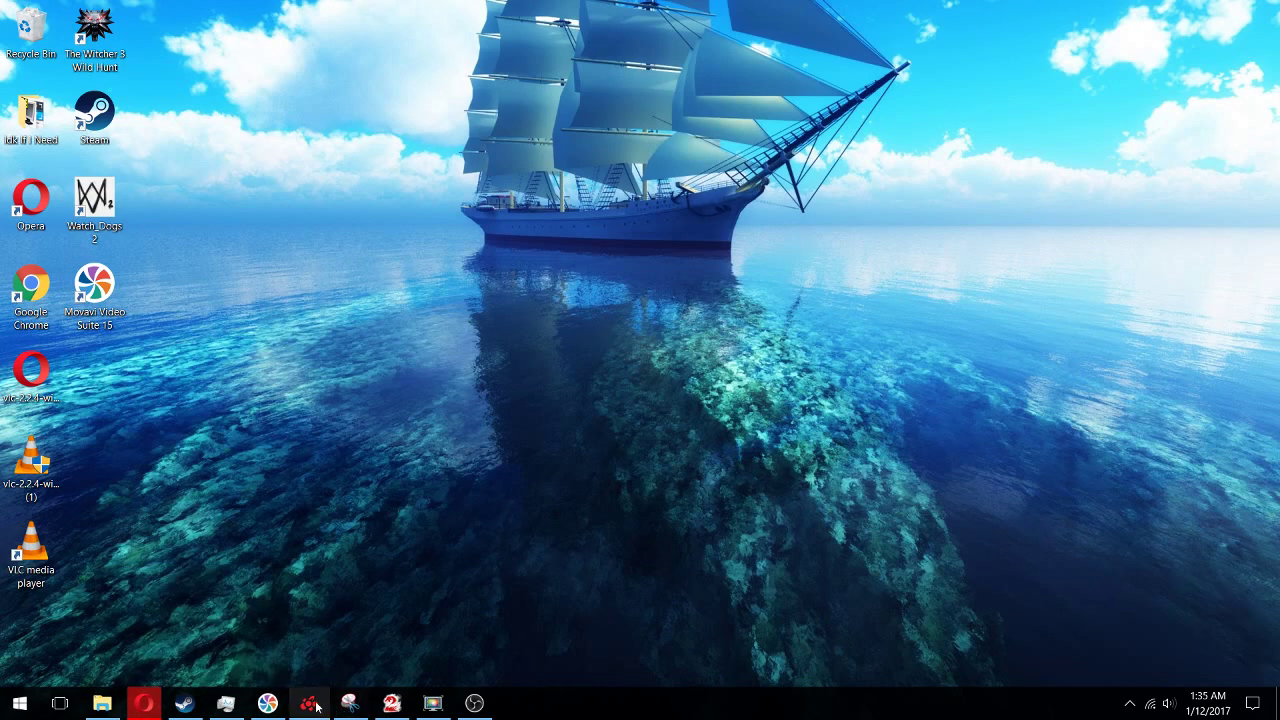
{"action": "mouse_move", "coordinate": [315, 707]}
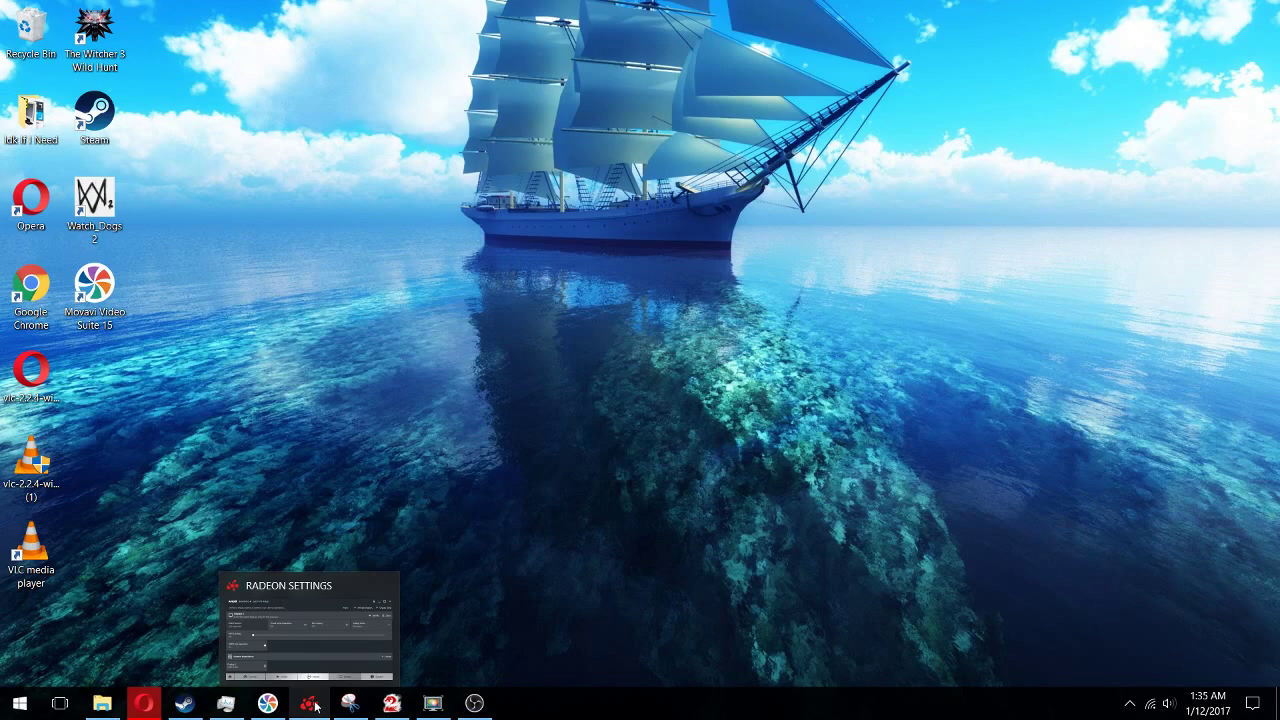
{"action": "mouse_move", "coordinate": [143, 618]}
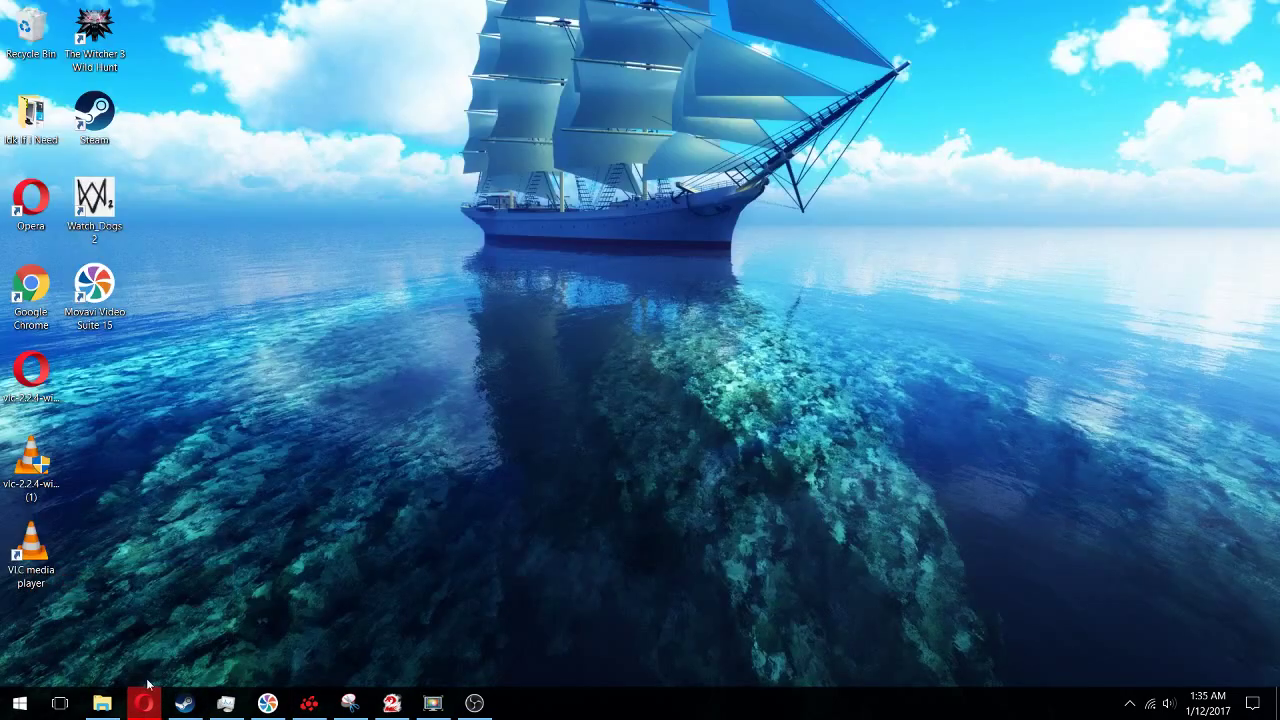
{"action": "left_click", "coordinate": [145, 703]}
{"action": "scroll", "coordinate": [320, 277], "scroll_direction": "down", "scroll_amount": 5}
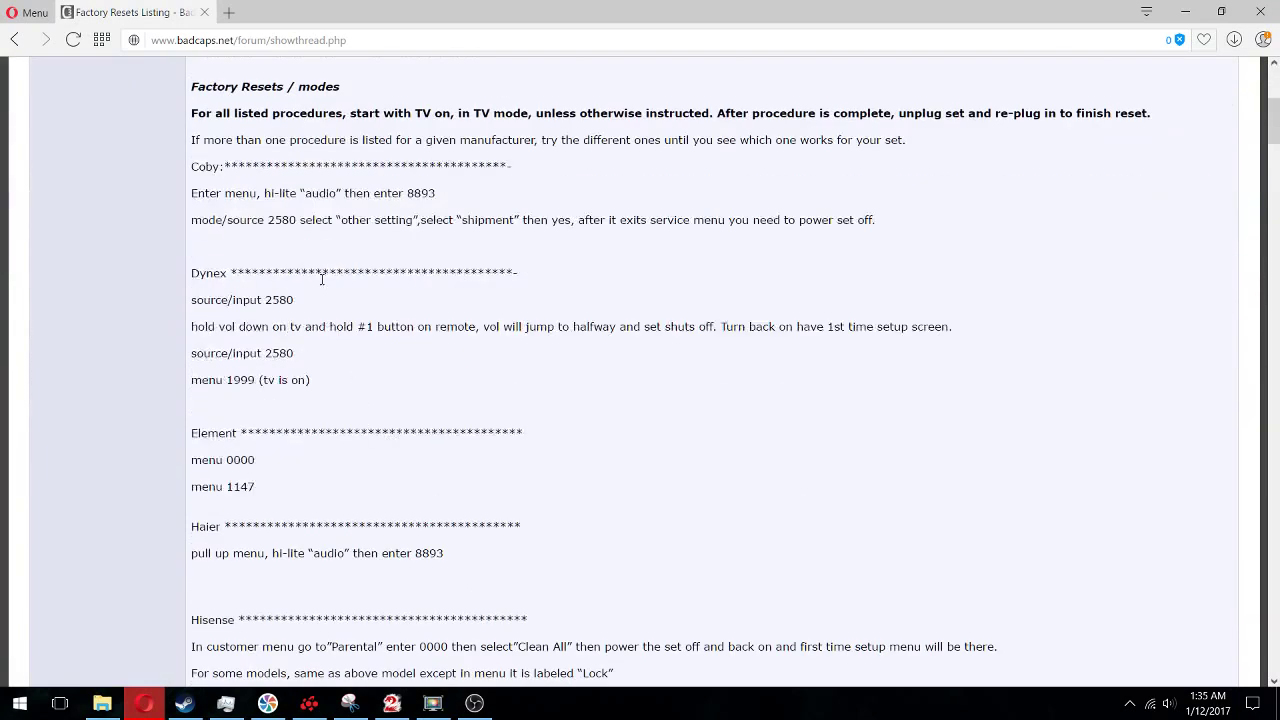
{"action": "left_click_drag", "start_coordinate": [227, 143], "coordinate": [193, 659]}
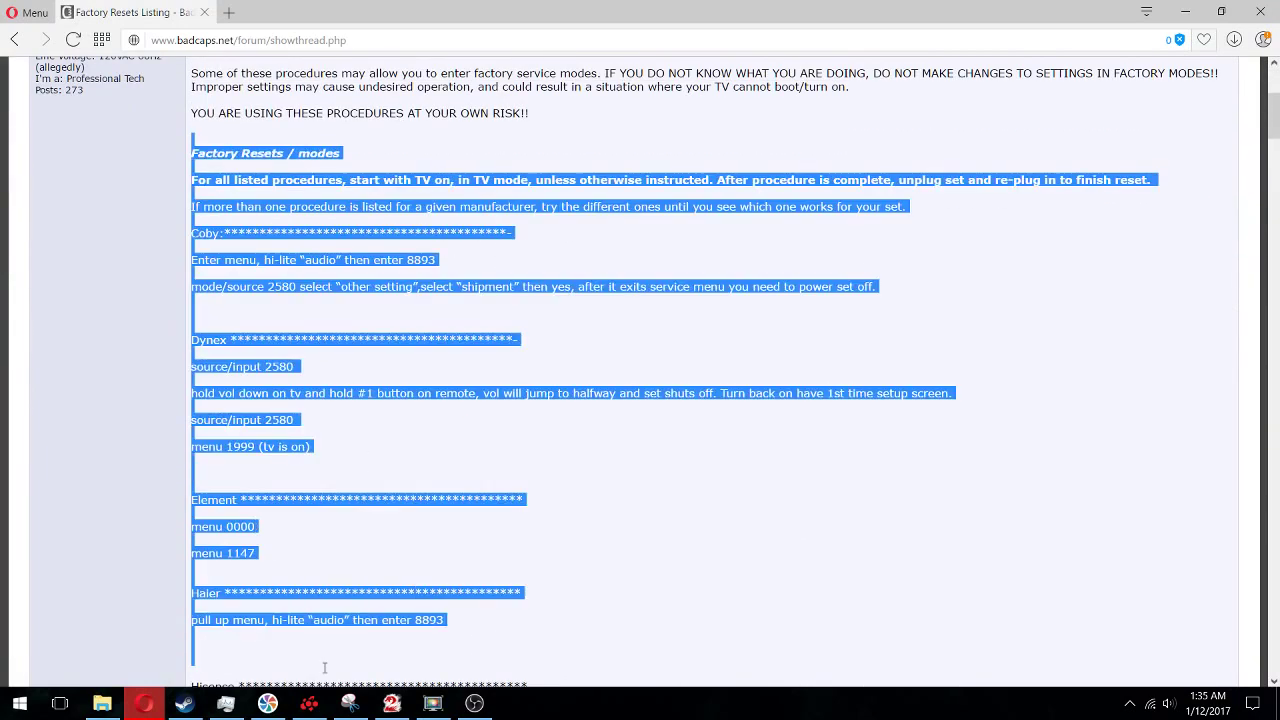
{"action": "left_click", "coordinate": [313, 464]}
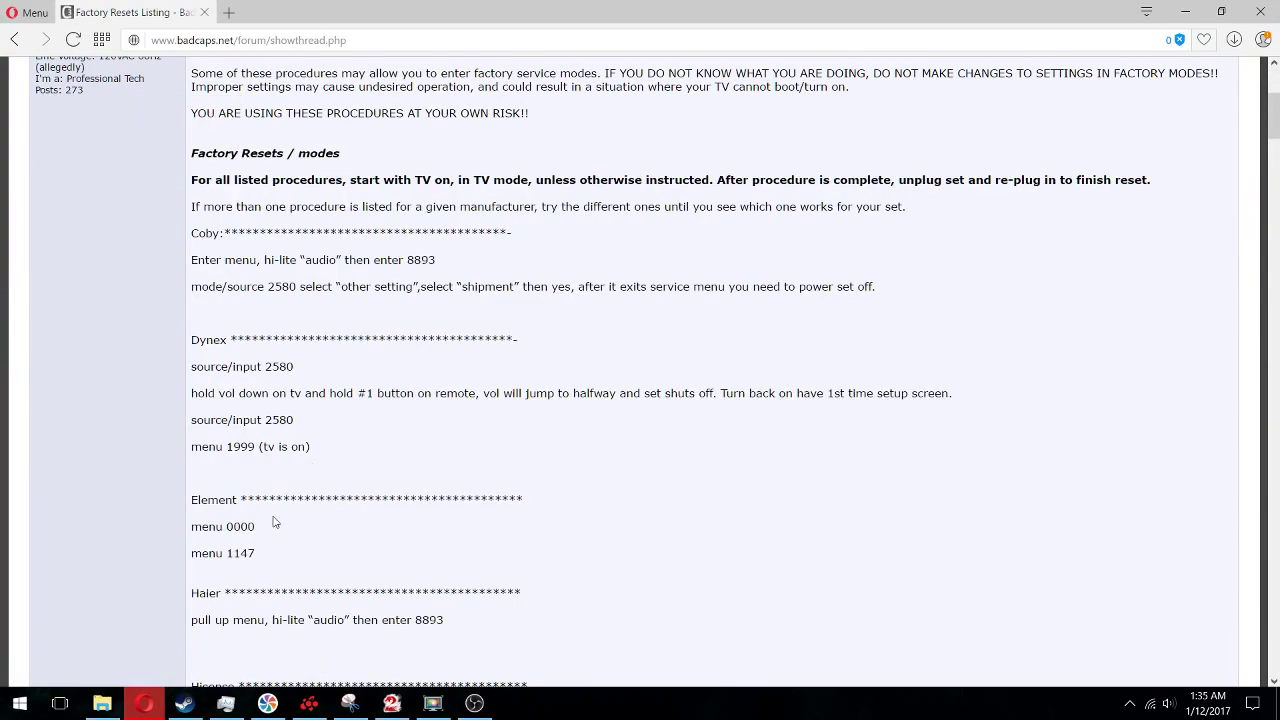
Highlight the first menu code listed under the Element heading in the forum post
{"action": "left_click_drag", "start_coordinate": [193, 526], "coordinate": [283, 524]}
{"action": "left_click", "coordinate": [206, 526]}
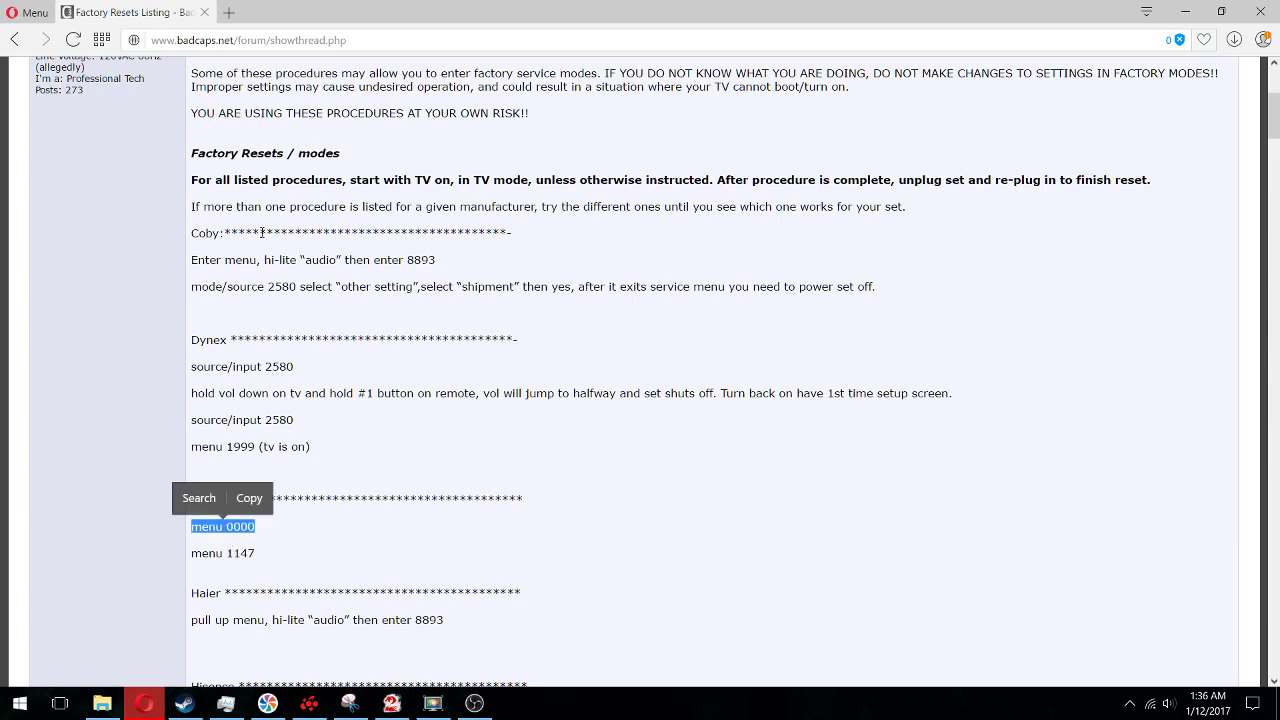
{"action": "scroll", "coordinate": [258, 356], "scroll_direction": "down", "scroll_amount": 4}
{"action": "scroll", "coordinate": [258, 340], "scroll_direction": "up", "scroll_amount": 4}
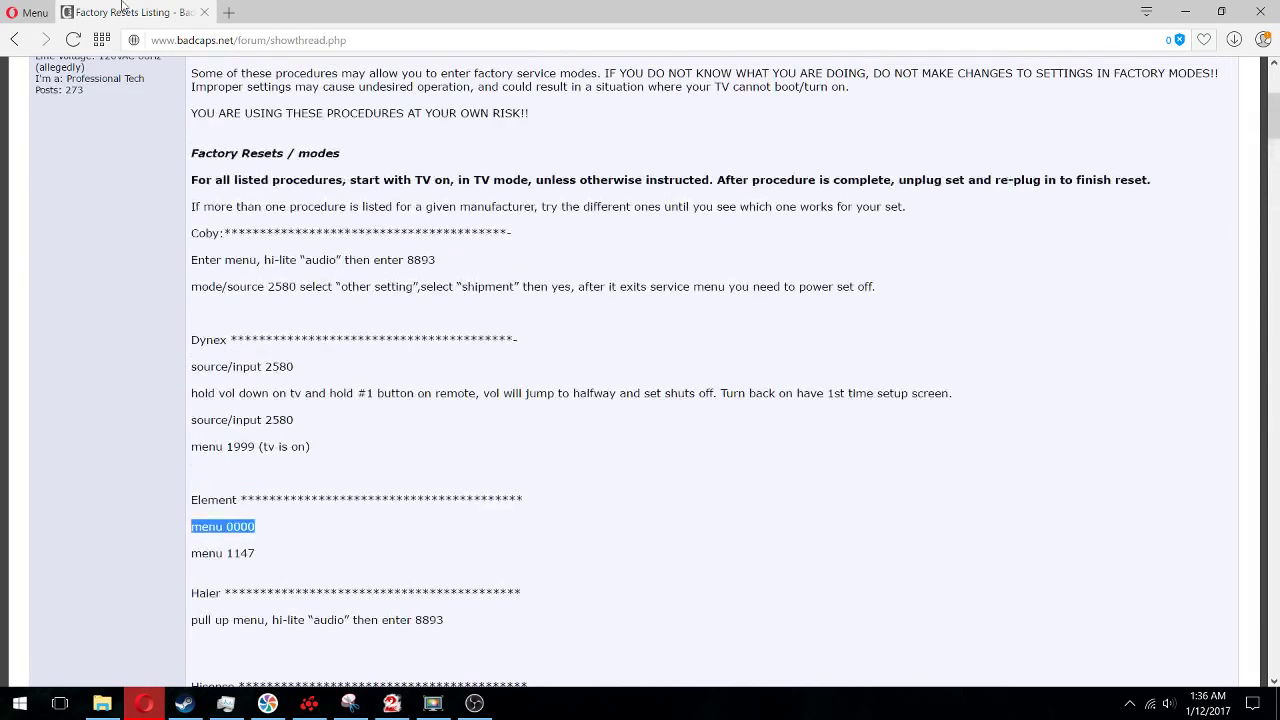
Revisit the Google results for "bad caps factory reset", return to the forum thread, and select its full web address
{"action": "left_click", "coordinate": [14, 40]}
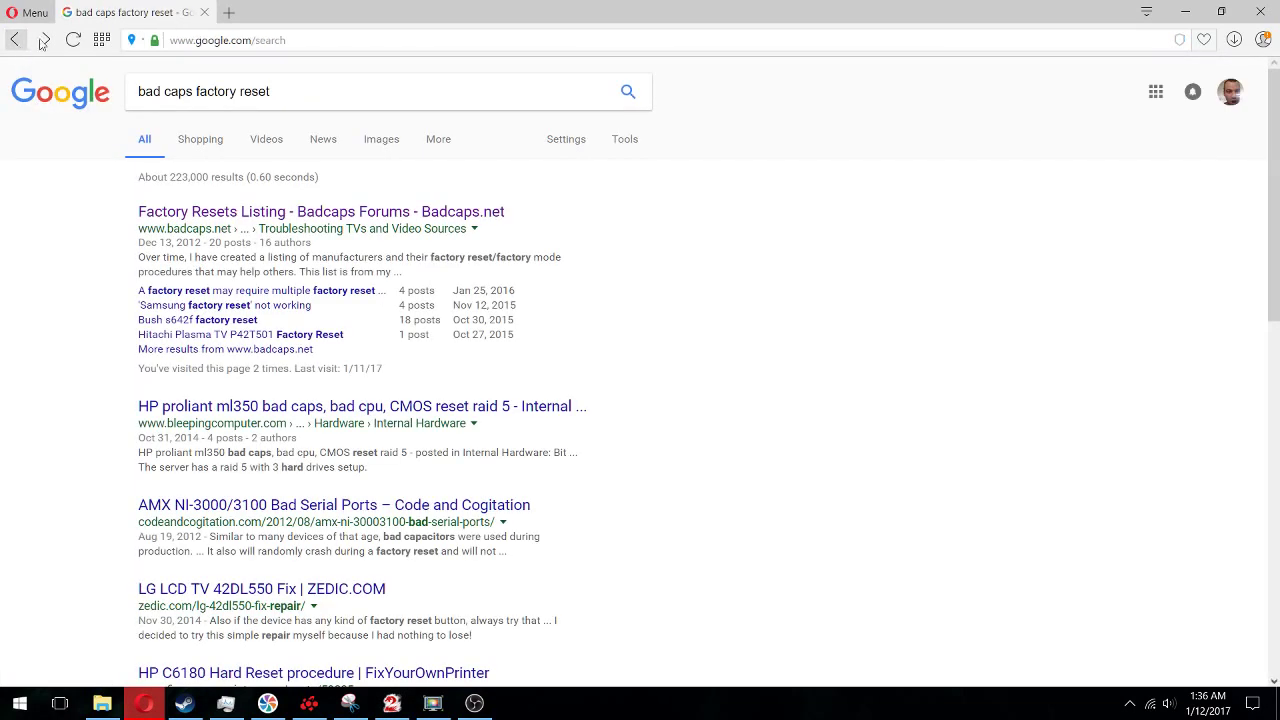
{"action": "left_click", "coordinate": [47, 40]}
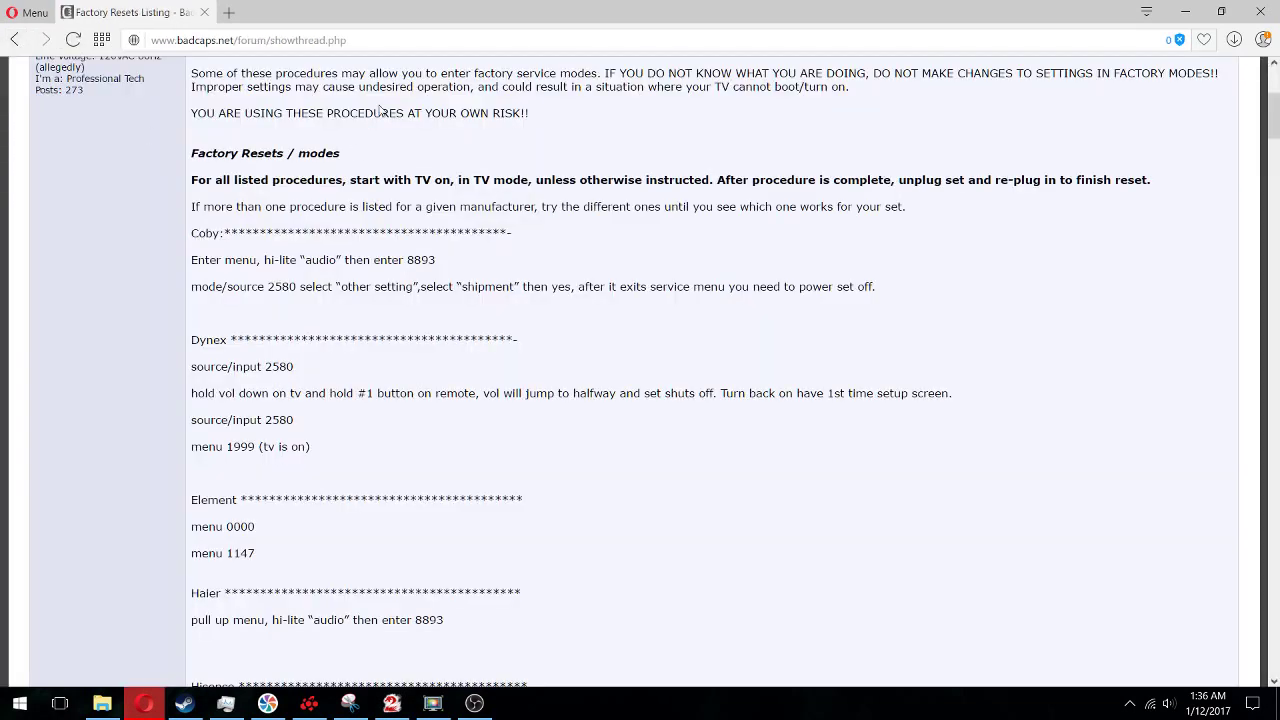
{"action": "left_click", "coordinate": [374, 40]}
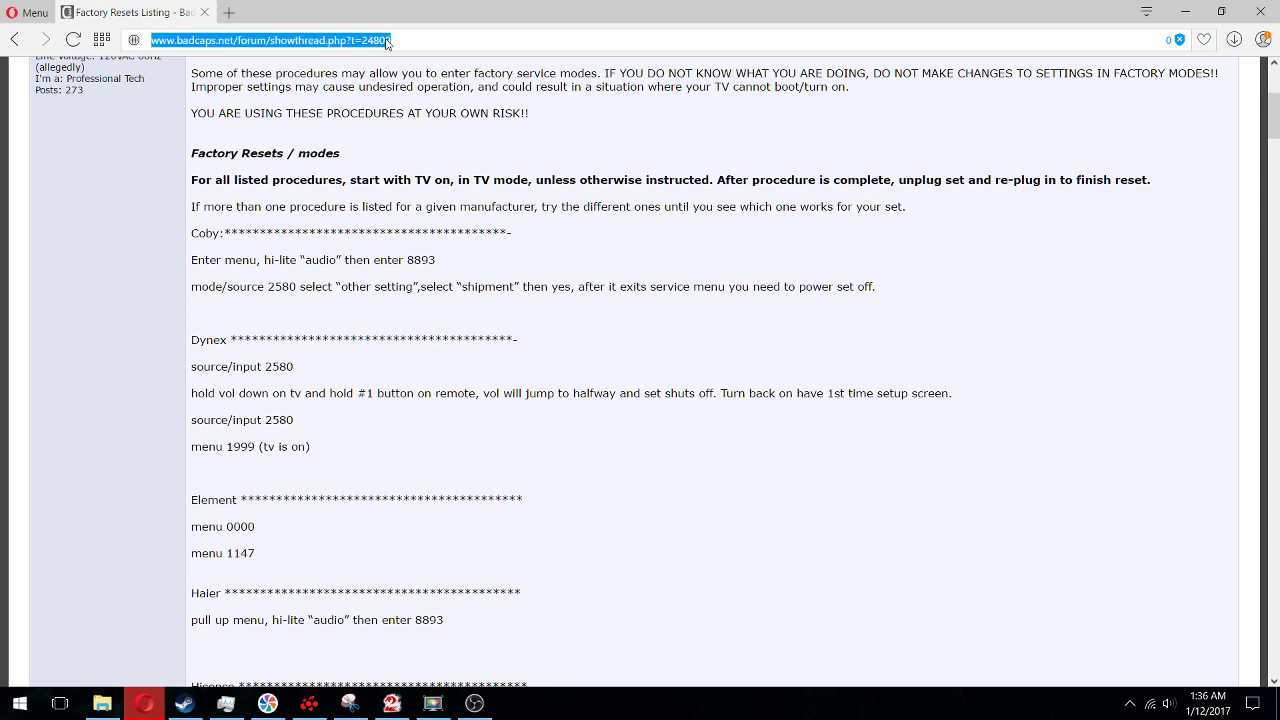
Search Google for "element tv ti mode" in a new tab
{"action": "key", "text": "ctrl+t"}
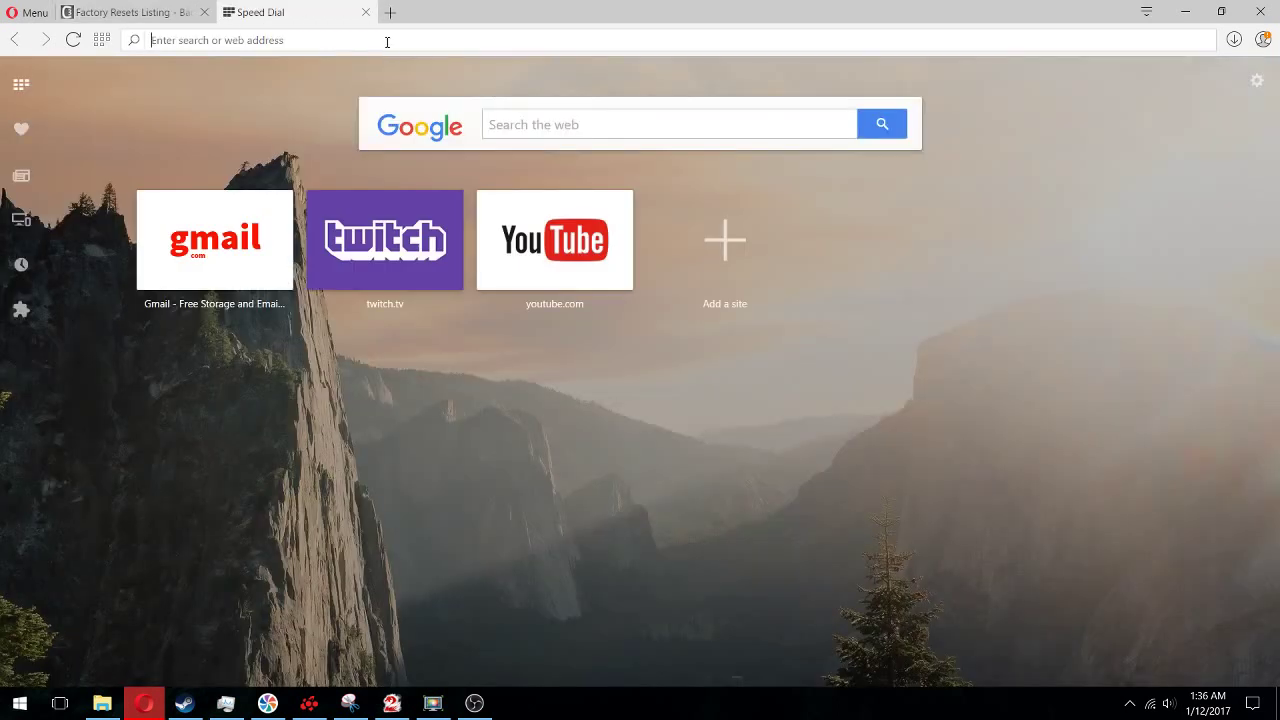
{"action": "type", "text": "elemt"}
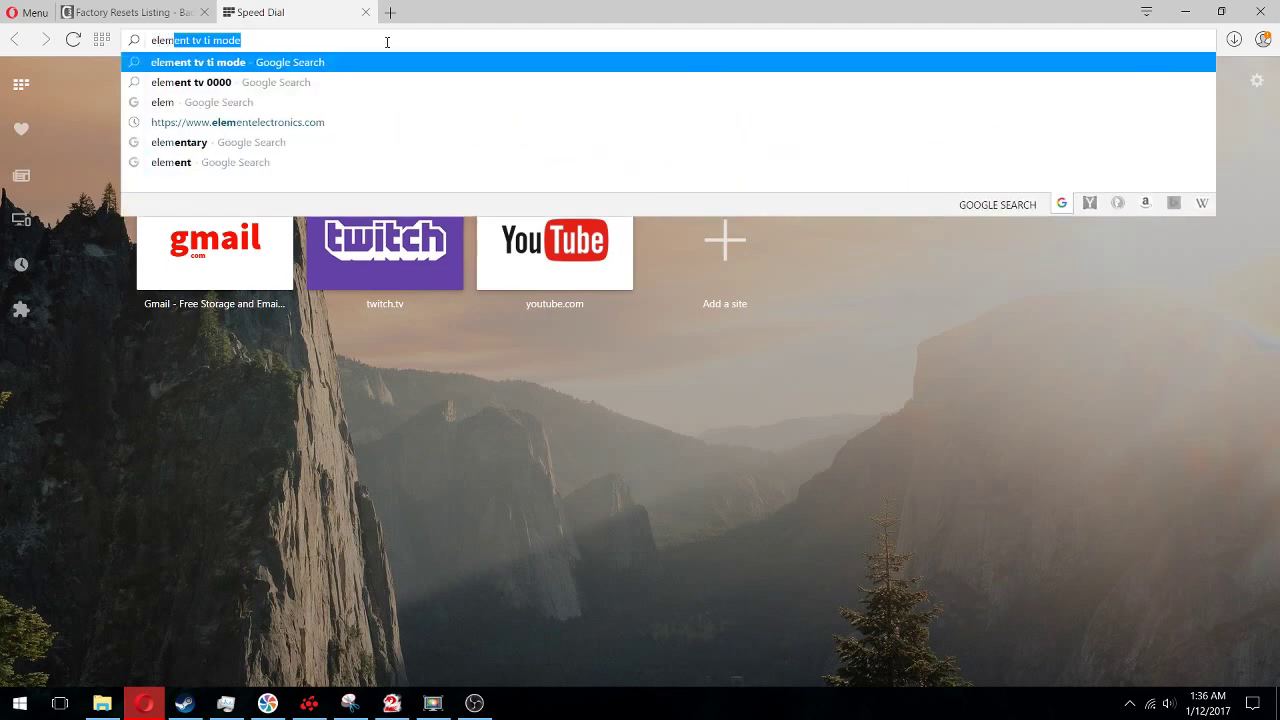
{"action": "key", "text": "Down"}
{"action": "key", "text": "Return"}
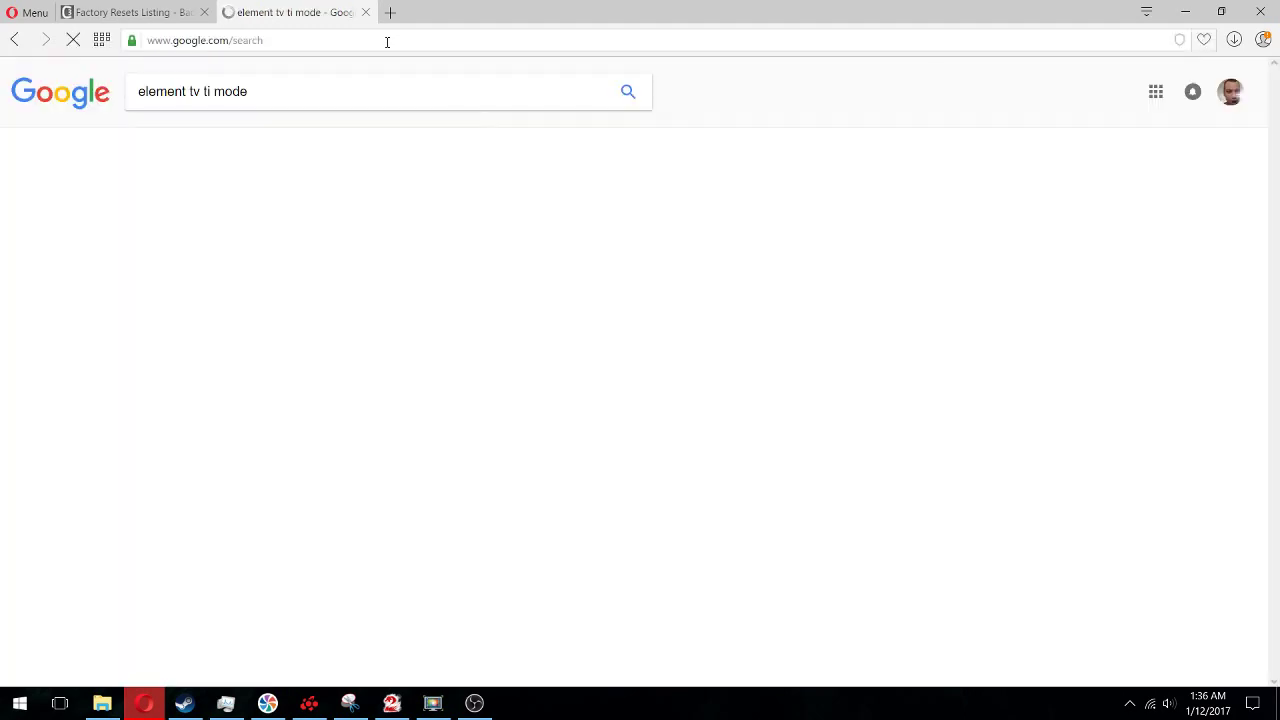
Open the AVS Forum thread about service menu options and find the photo of the Element service menu with the OverScan entry
{"action": "left_click", "coordinate": [251, 208]}
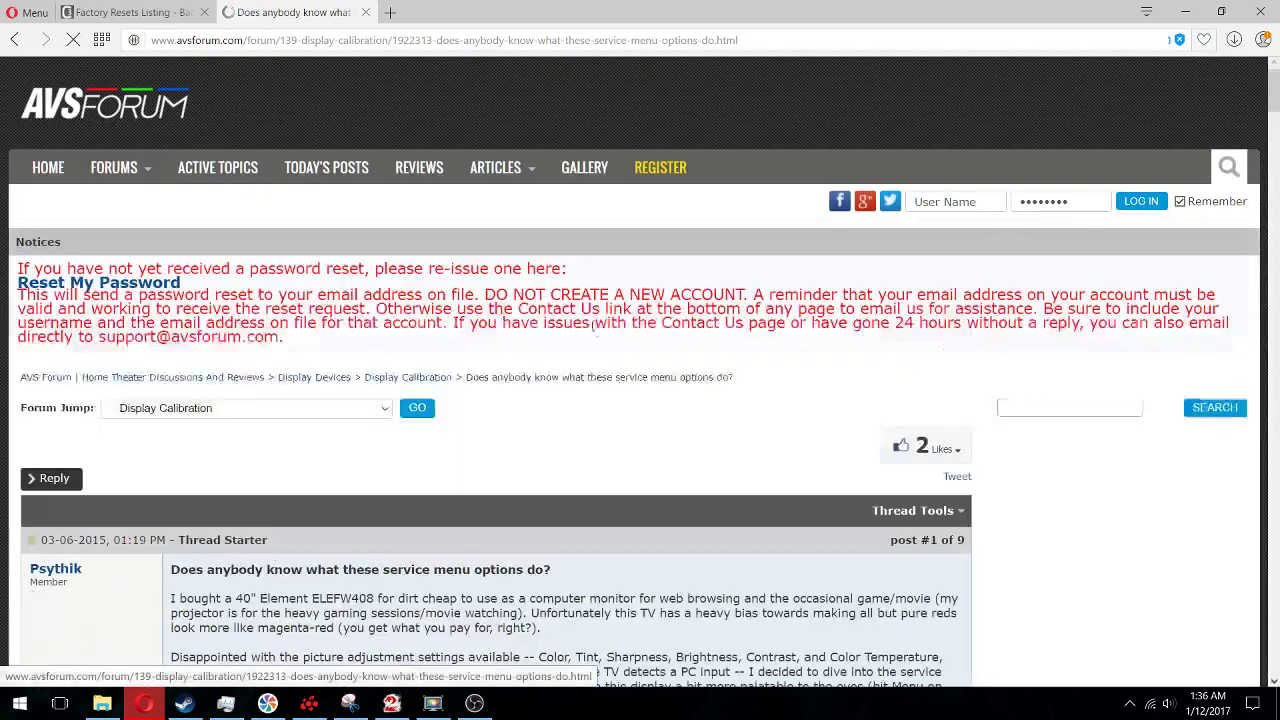
{"action": "scroll", "coordinate": [462, 331], "scroll_direction": "down", "scroll_amount": 5}
{"action": "scroll", "coordinate": [462, 331], "scroll_direction": "down", "scroll_amount": 8}
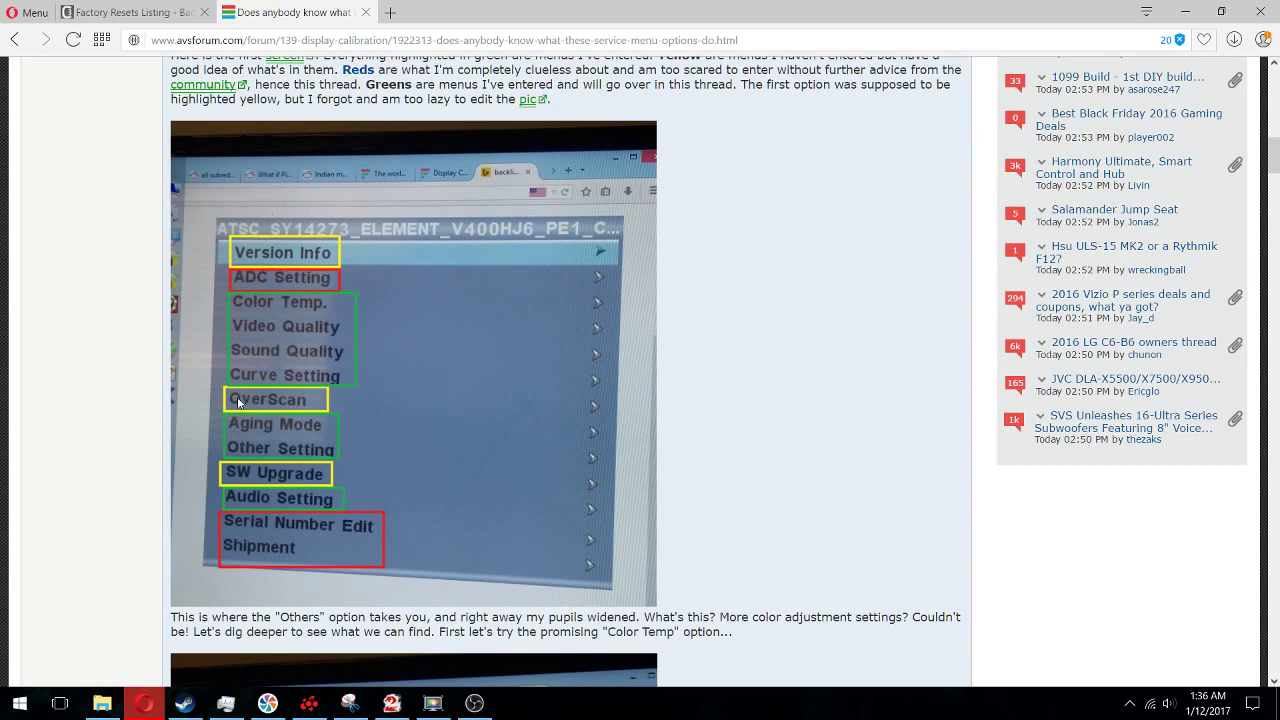
Check the HDMI Scaling setting in Radeon Settings, return to the forum thread, and review the Color Temp. menu photo and its description
{"action": "left_click", "coordinate": [309, 703]}
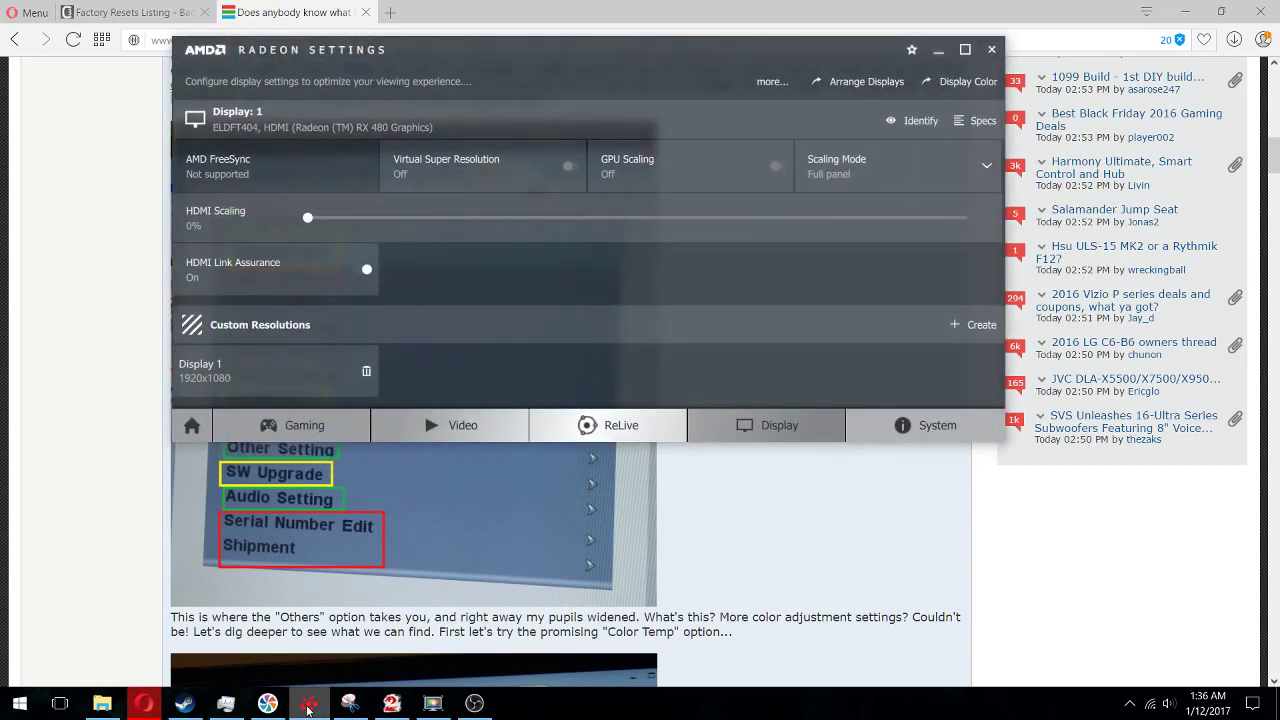
{"action": "left_click", "coordinate": [308, 704]}
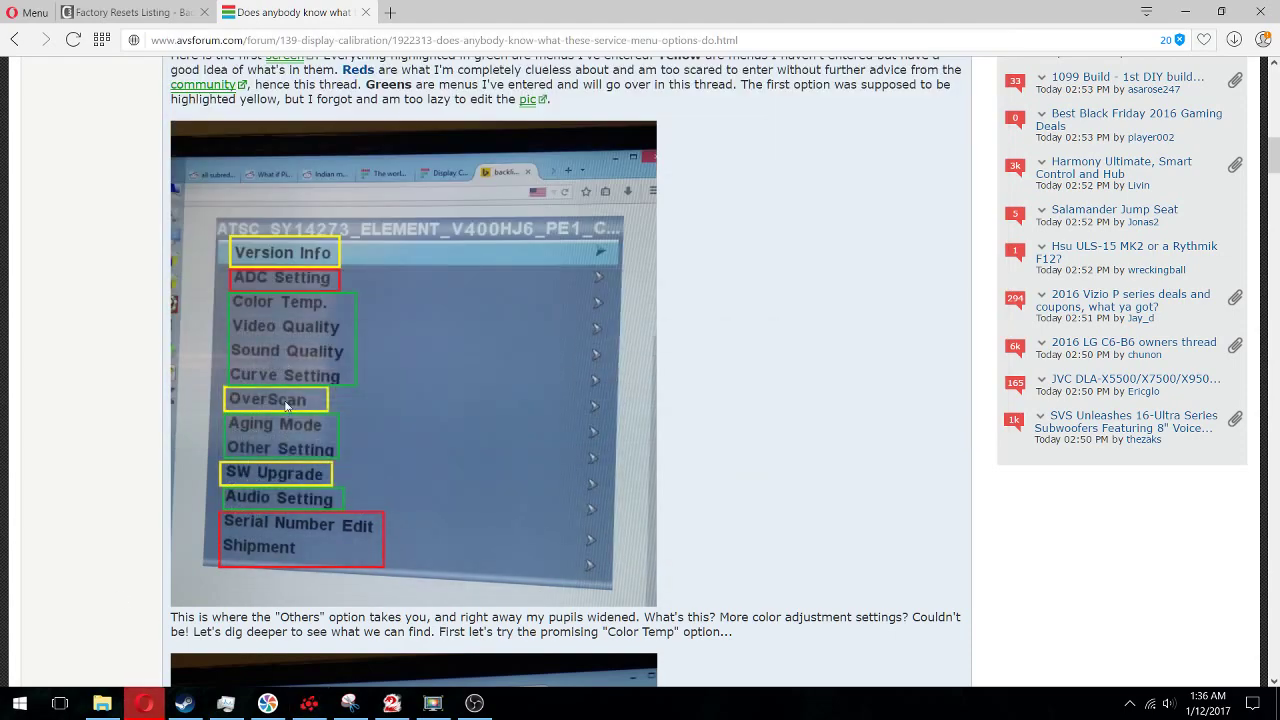
{"action": "scroll", "coordinate": [285, 403], "scroll_direction": "down", "scroll_amount": 3}
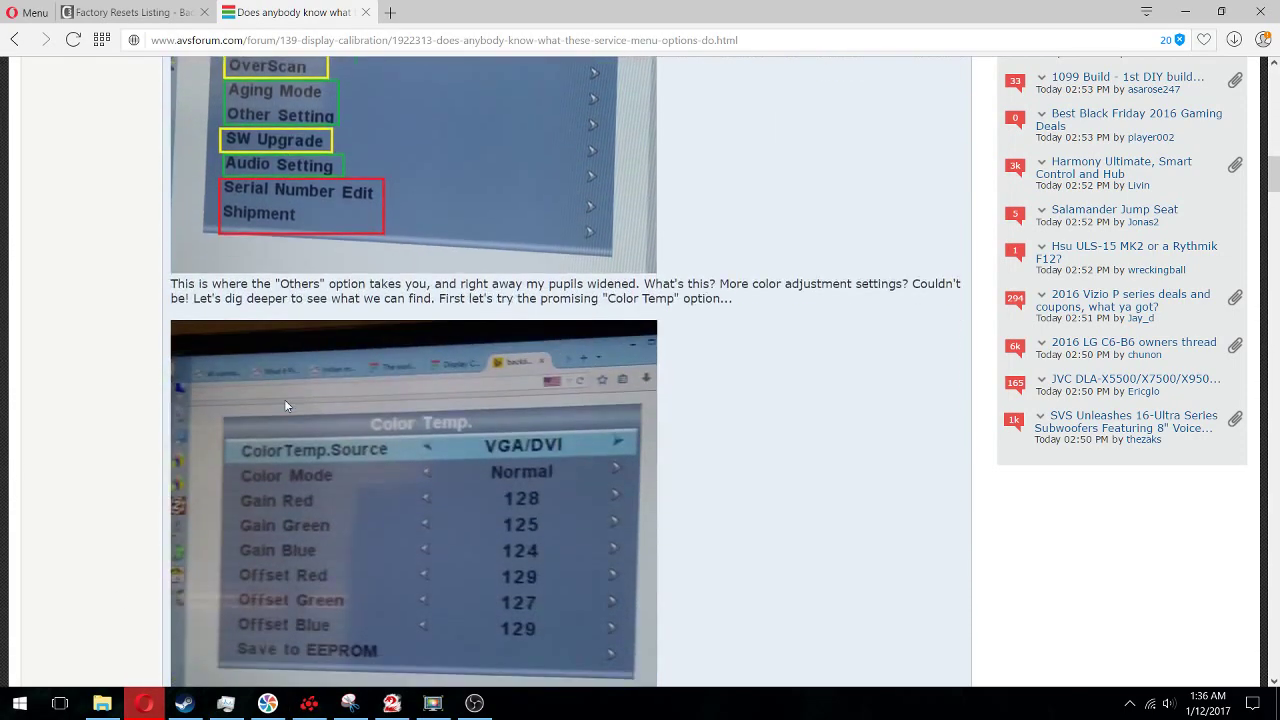
{"action": "scroll", "coordinate": [435, 355], "scroll_direction": "down", "scroll_amount": 3}
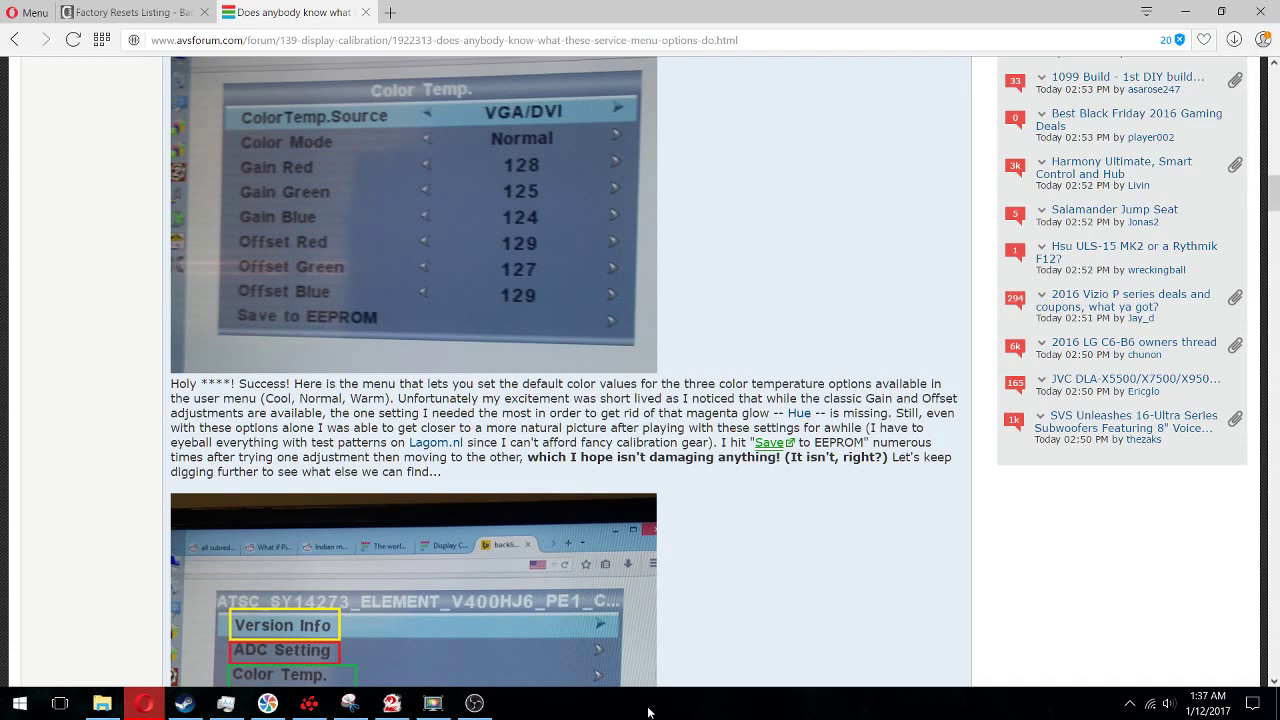
Switch to Guild Wars 2 and use the first weapon skill while viewing the graphics options with Vertical Sync
{"action": "left_click", "coordinate": [392, 706]}
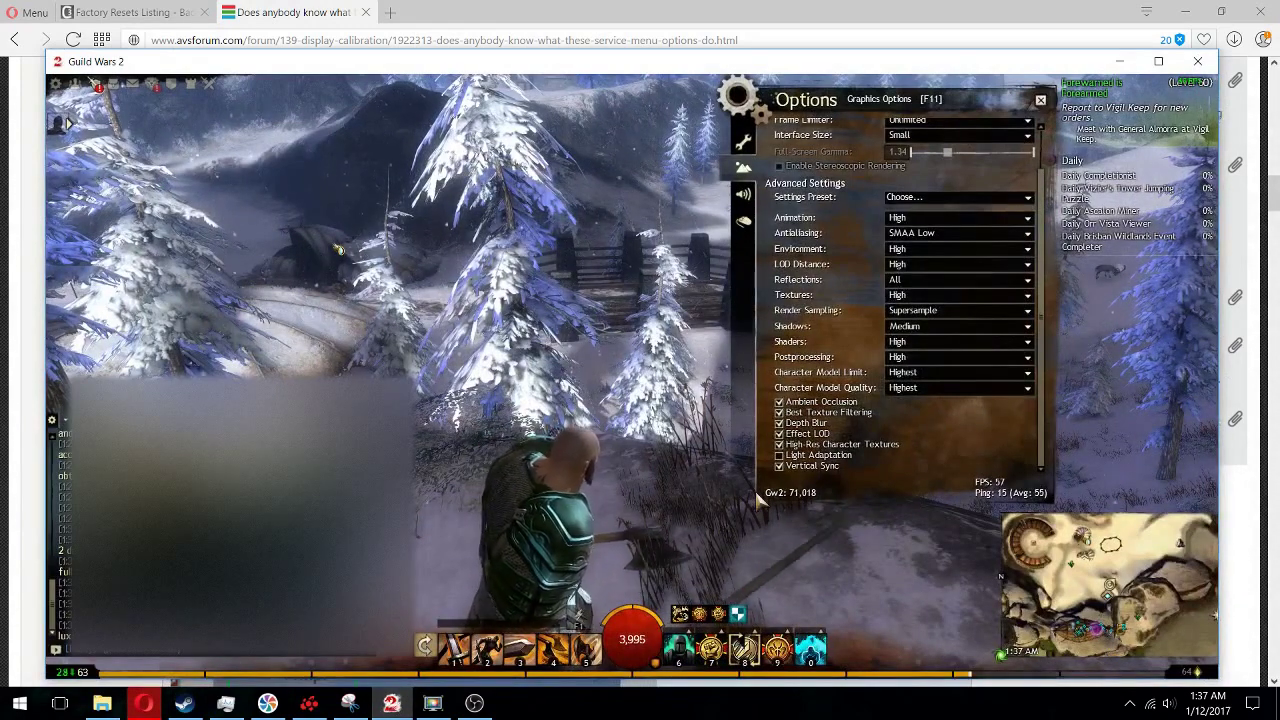
{"action": "key", "text": "1"}
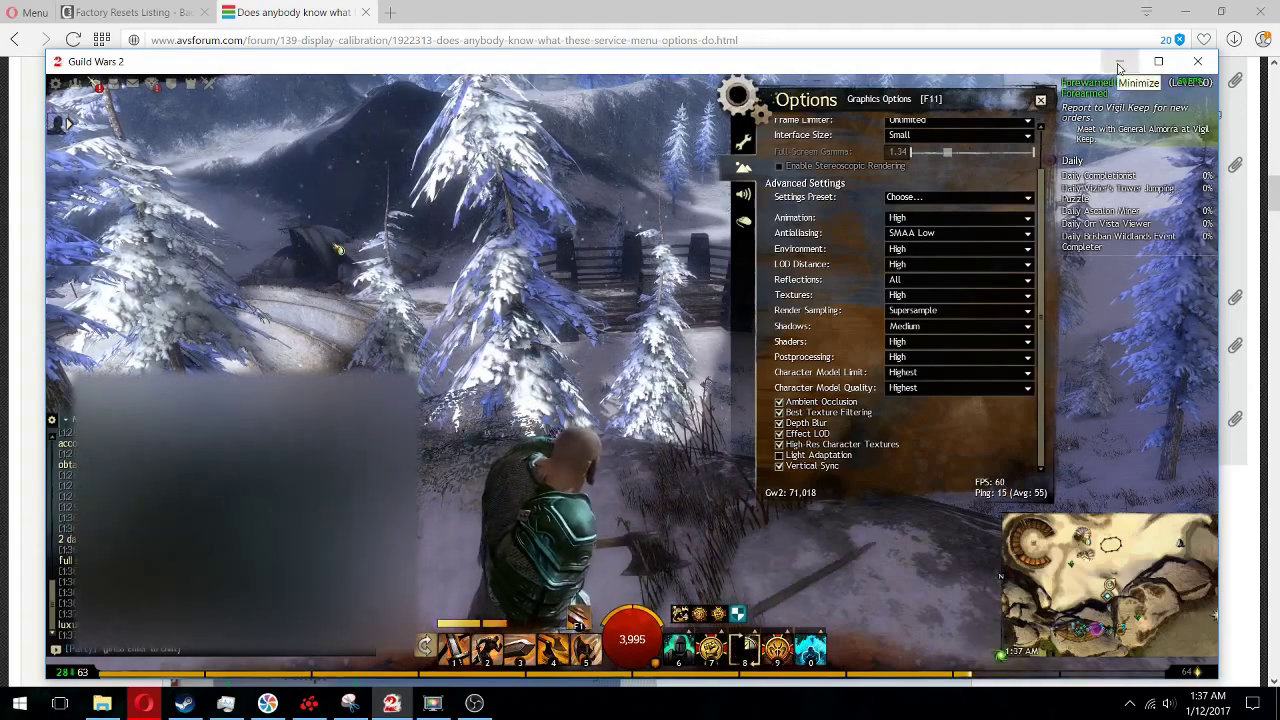
Minimize the Guild Wars 2 and Opera windows to clear the desktop, and switch to OBS
{"action": "left_click", "coordinate": [1119, 67]}
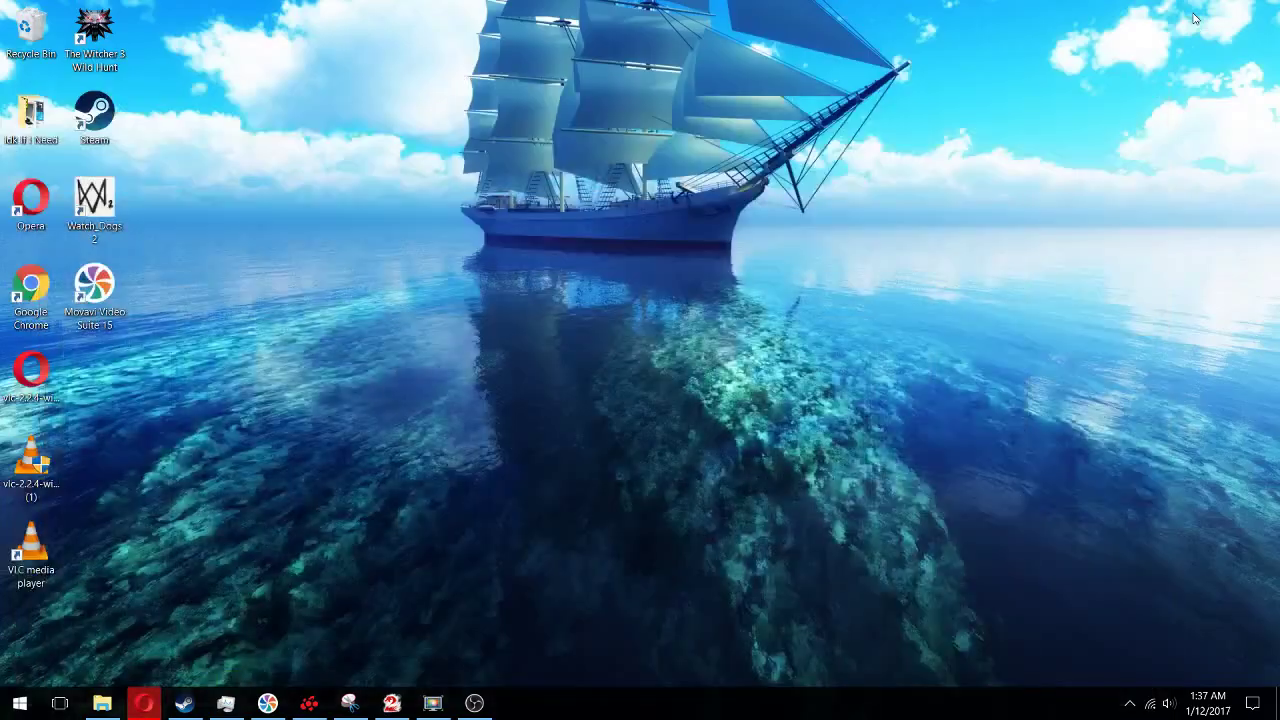
{"action": "left_click", "coordinate": [1185, 11]}
{"action": "left_click", "coordinate": [474, 703]}
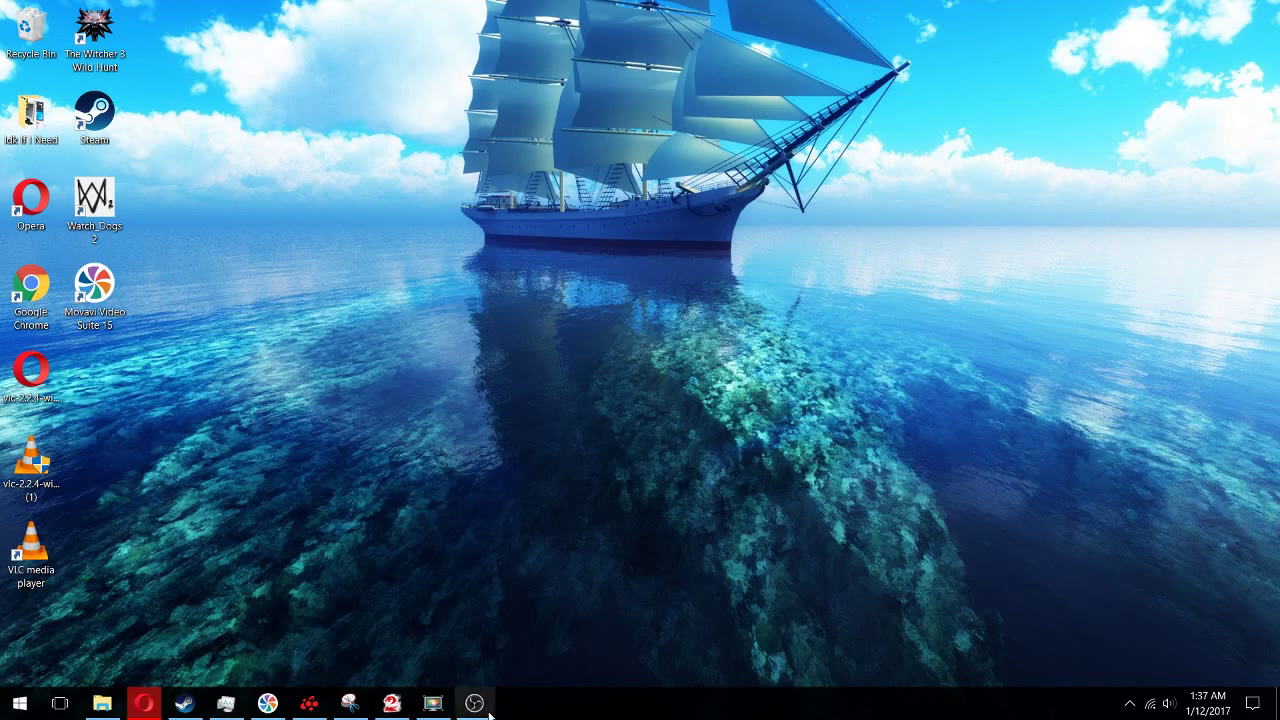